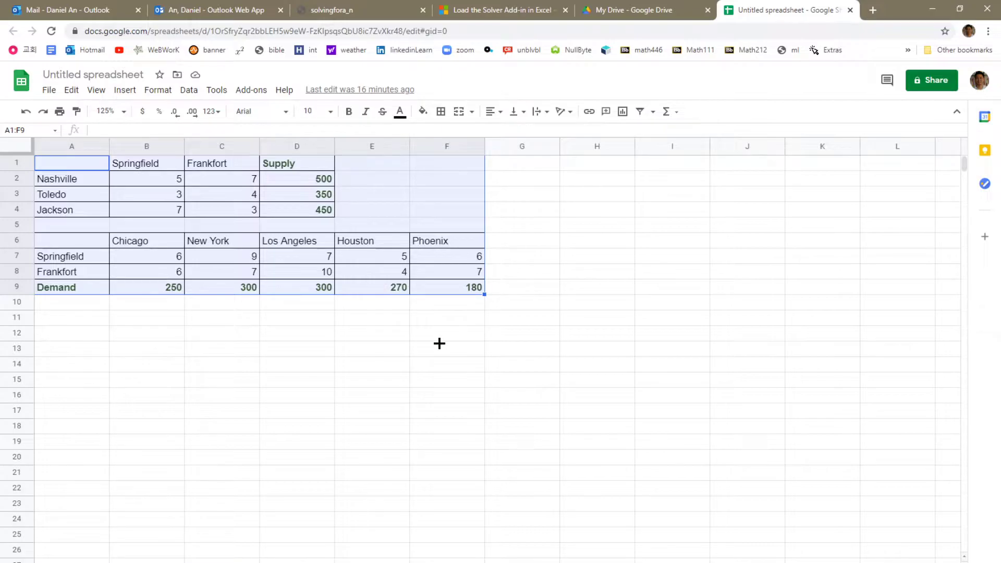
Paste a copy of the two shipping cost tables below the originals, starting at cell A14.
{"action": "left_click", "coordinate": [44, 396]}
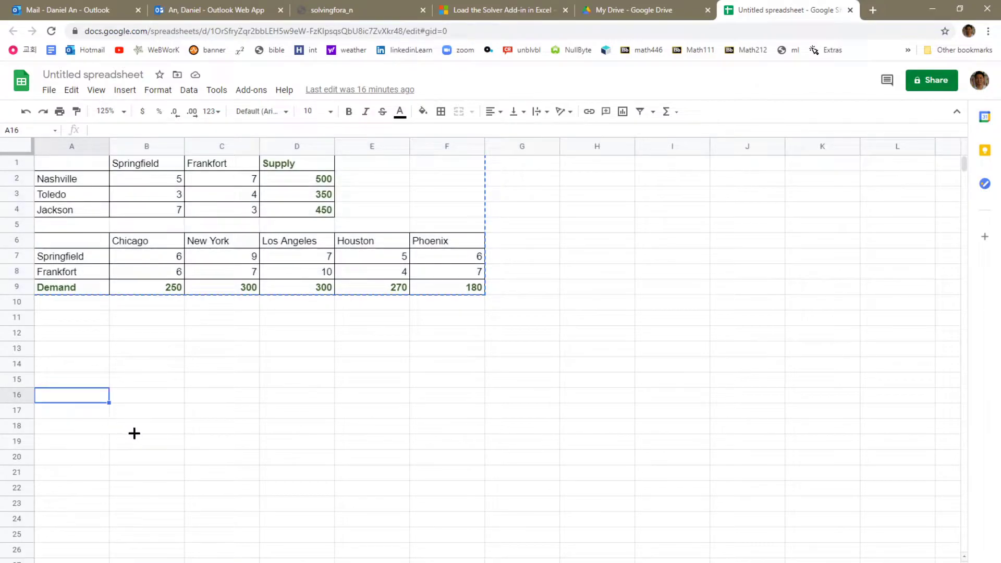
{"action": "left_click", "coordinate": [70, 363]}
{"action": "key", "text": "ctrl+v"}
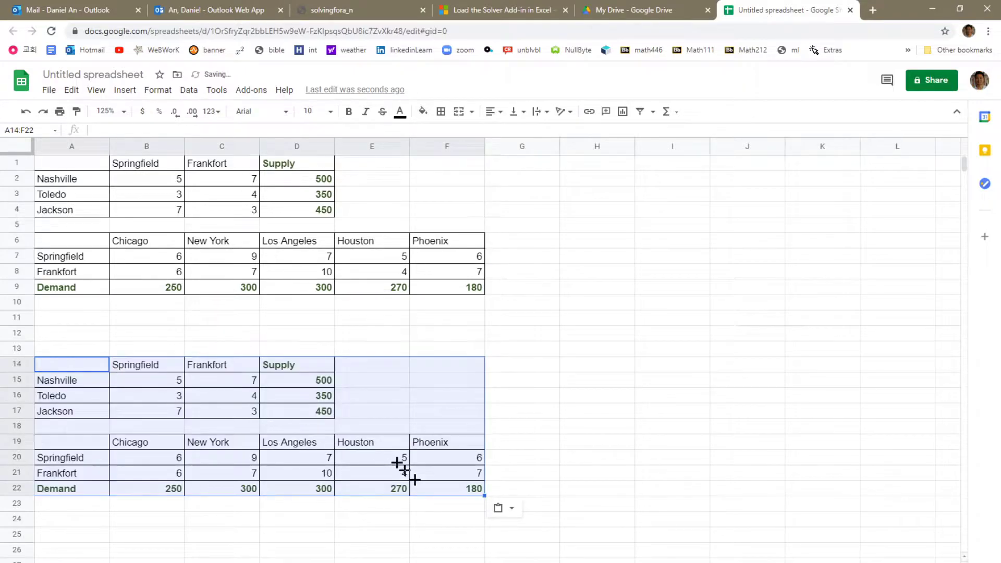
{"action": "left_click", "coordinate": [511, 523]}
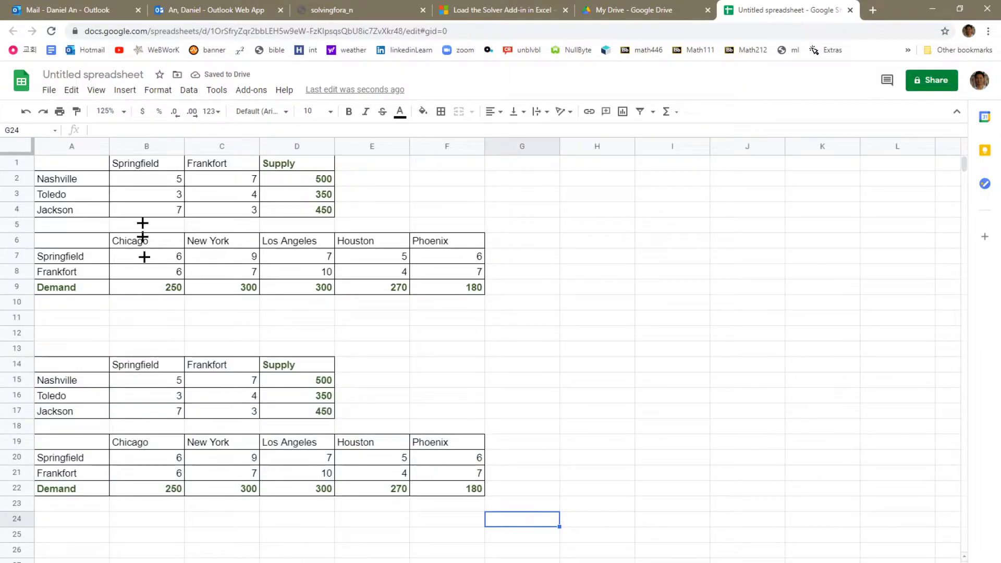
Clear the cost and supply values in B15:D17 of the copied upper table, keeping its labels.
{"action": "left_click_drag", "start_coordinate": [152, 379], "coordinate": [308, 413]}
{"action": "left_click", "coordinate": [289, 411]}
{"action": "left_click_drag", "start_coordinate": [173, 386], "coordinate": [292, 413]}
{"action": "left_click", "coordinate": [289, 412]}
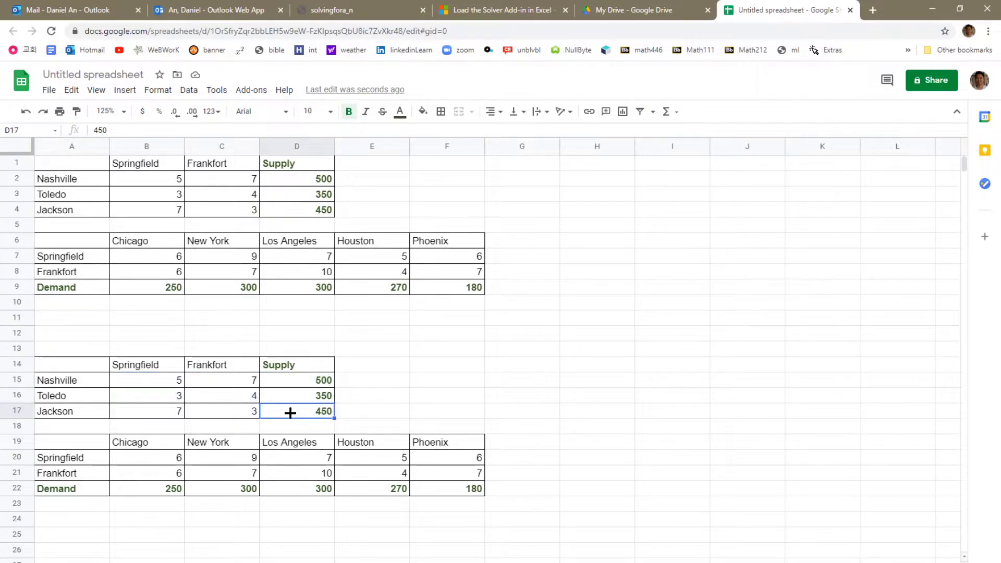
{"action": "left_click", "coordinate": [169, 382], "text": "shift"}
{"action": "key", "text": "Delete"}
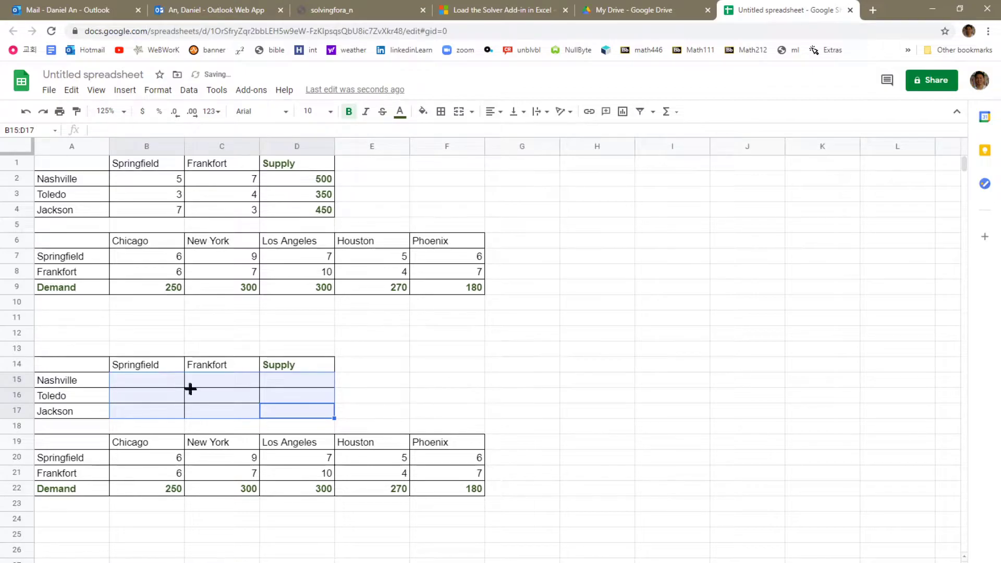
Clear the cost and demand values in B20:F22 of the copied lower table.
{"action": "left_click", "coordinate": [148, 452]}
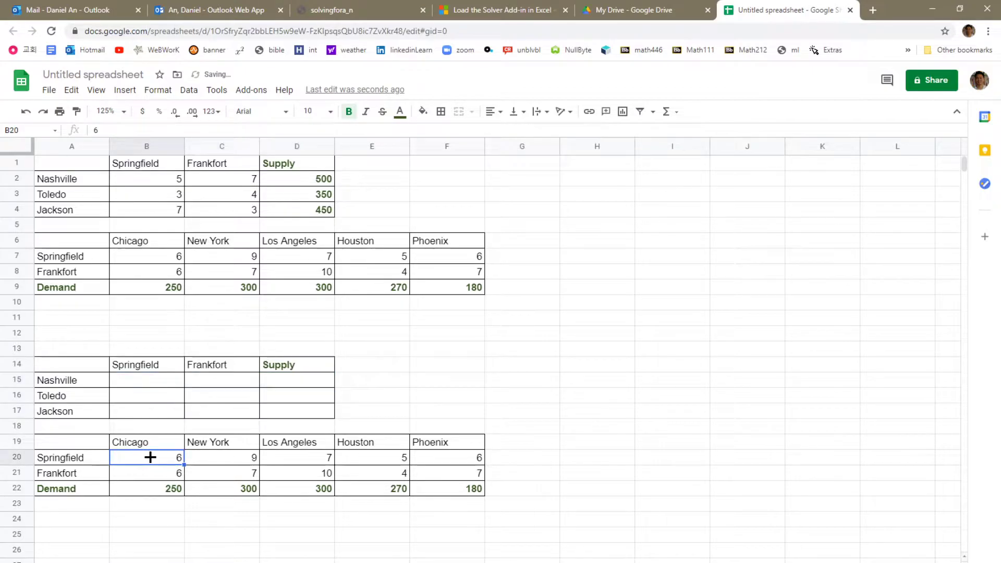
{"action": "left_click", "coordinate": [458, 492], "text": "shift"}
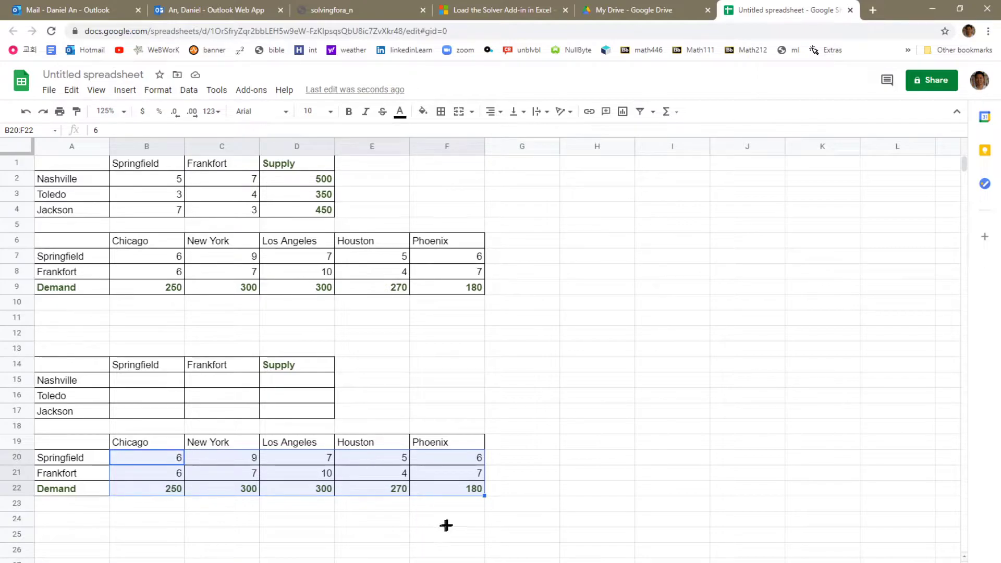
{"action": "key", "text": "Delete"}
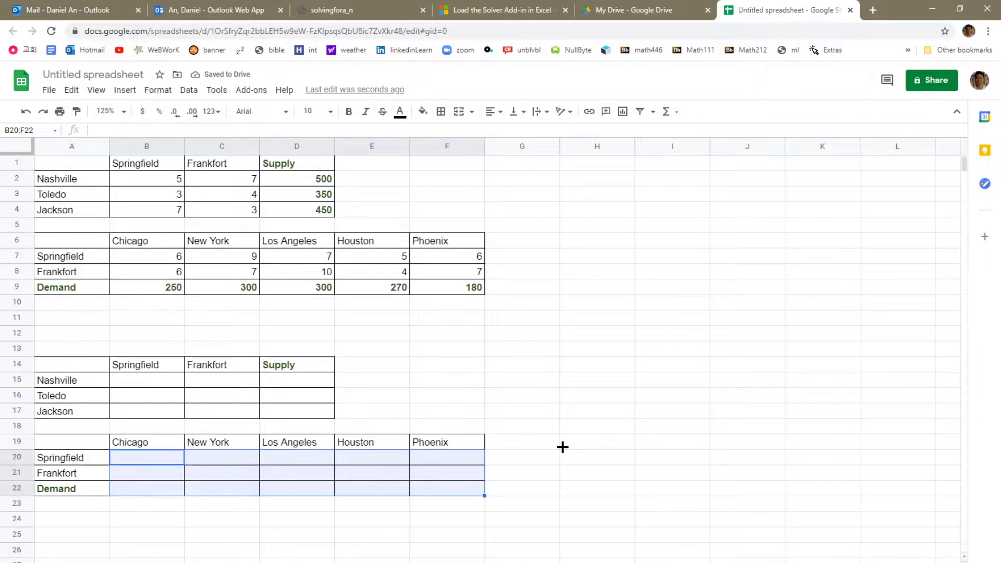
{"action": "left_click", "coordinate": [140, 382]}
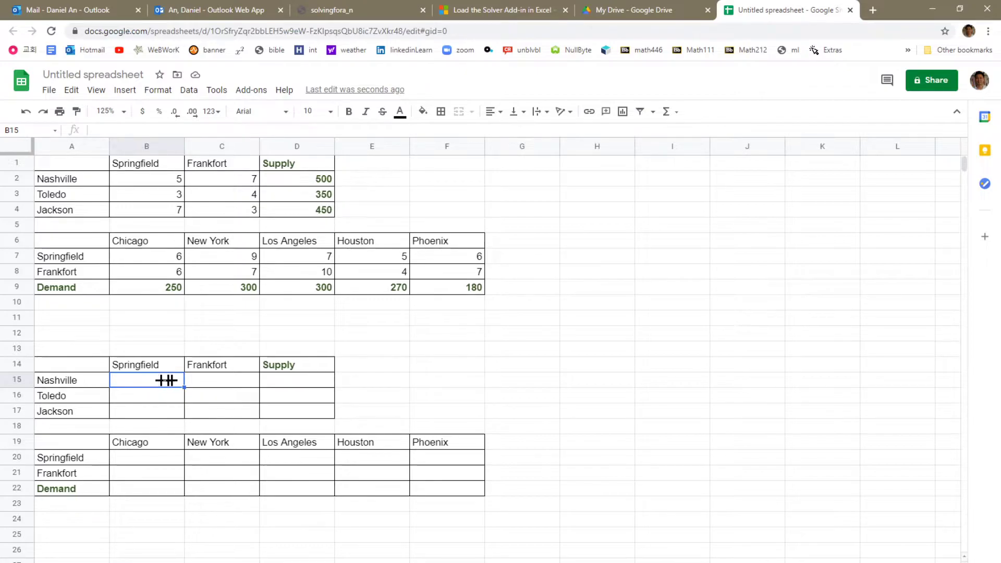
{"action": "left_click", "coordinate": [214, 381]}
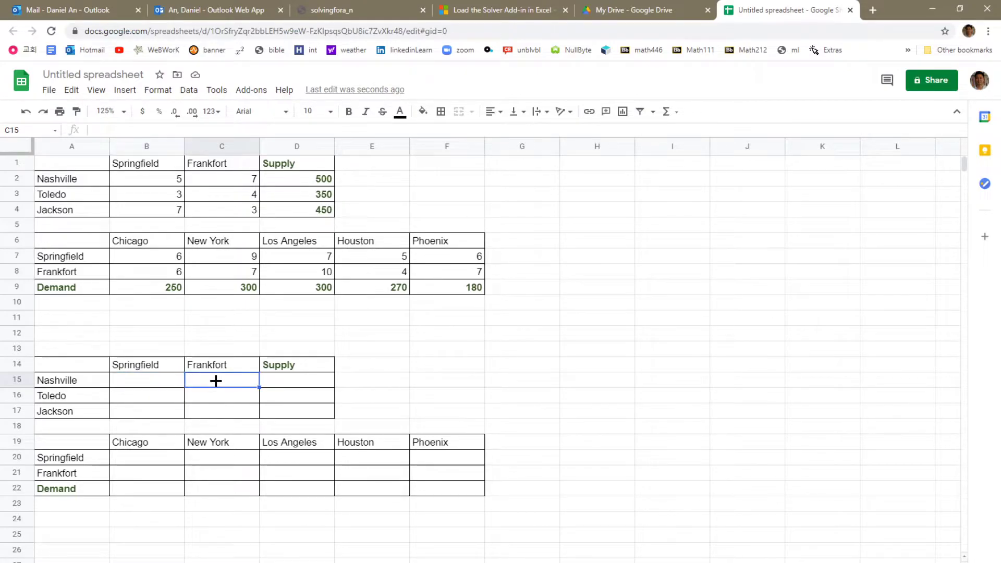
{"action": "left_click", "coordinate": [136, 381]}
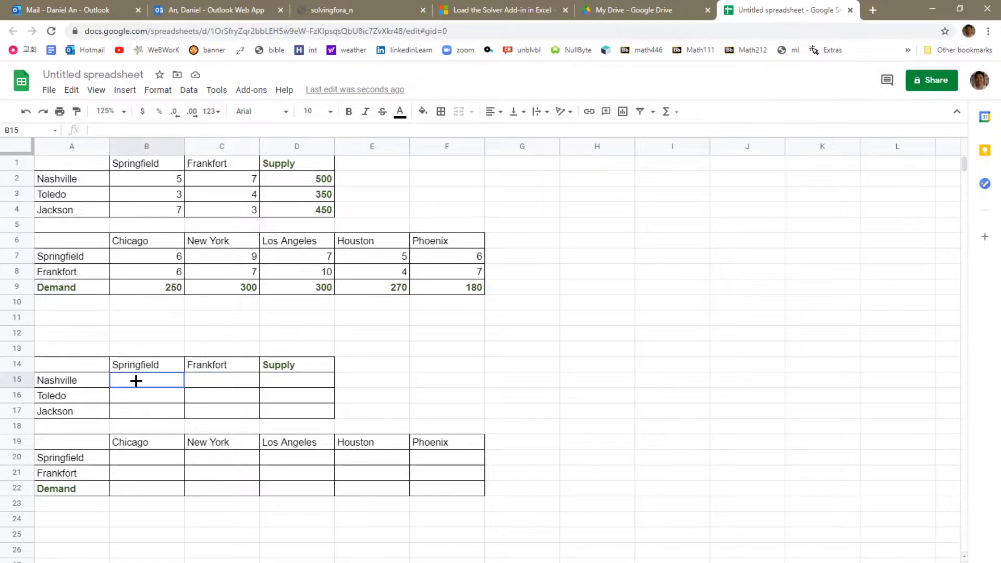
{"action": "left_click", "coordinate": [50, 381]}
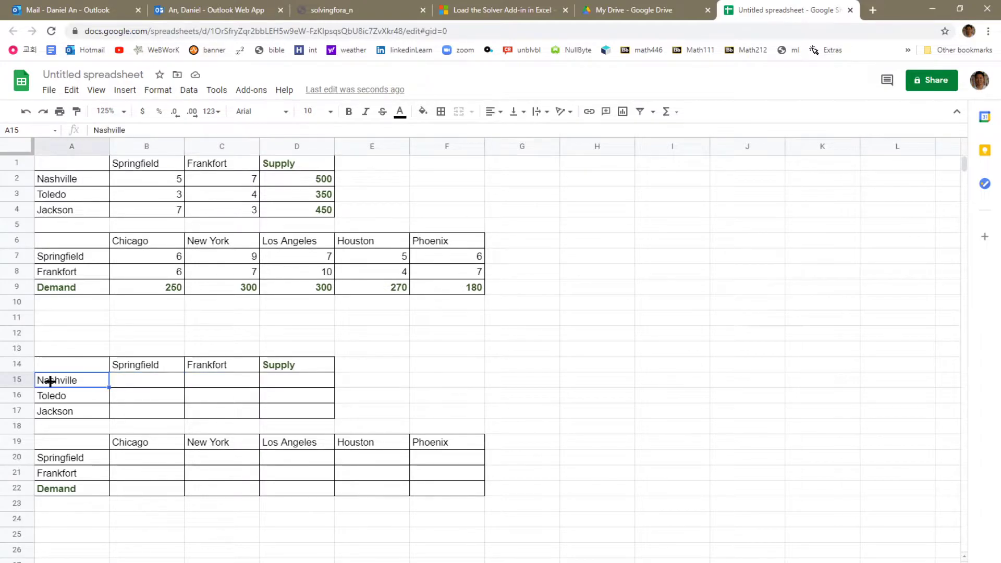
{"action": "left_click", "coordinate": [139, 383]}
{"action": "left_click", "coordinate": [140, 368]}
Enter Springfield and Frankfort trial amounts in the copied upper table: Nashville 30 and 50, Toledo 60 and 30, Jackson 10 and 20.
{"action": "left_click", "coordinate": [139, 381]}
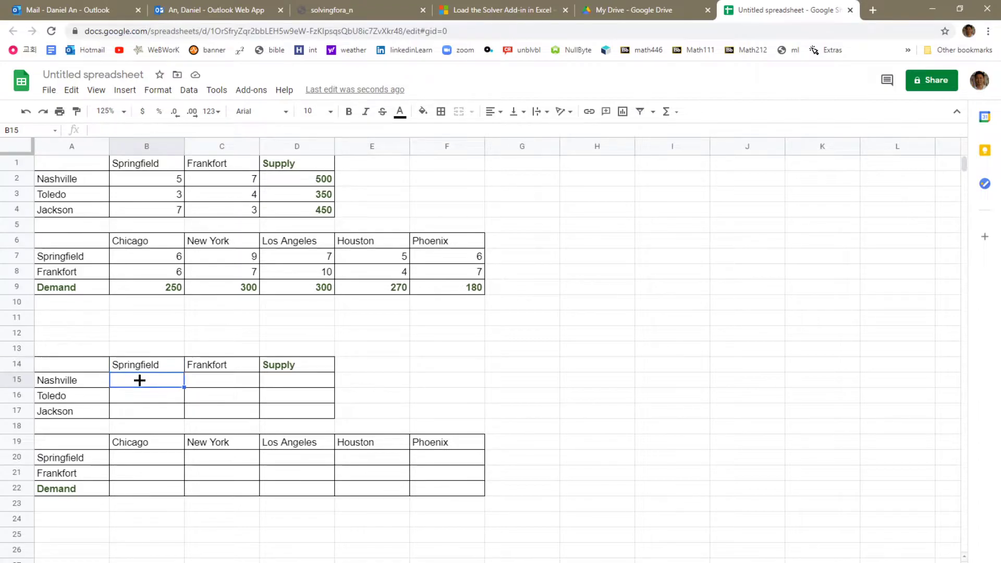
{"action": "type", "text": "30"}
{"action": "left_click", "coordinate": [215, 378]}
{"action": "type", "text": "50"}
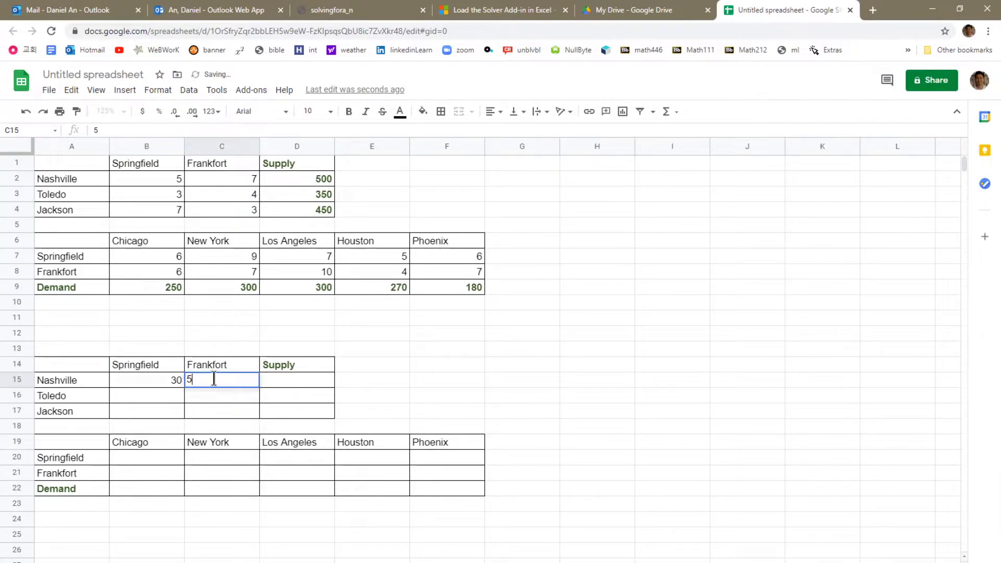
{"action": "left_click", "coordinate": [131, 396]}
{"action": "type", "text": "60"}
{"action": "left_click", "coordinate": [196, 394]}
{"action": "type", "text": "30"}
{"action": "left_click", "coordinate": [154, 413]}
{"action": "type", "text": "10"}
{"action": "left_click", "coordinate": [217, 411]}
{"action": "type", "text": "20"}
Fill the Springfield row of the copied lower table with 5 for Chicago, New York, Los Angeles and Houston, and 9 for Phoenix.
{"action": "left_click", "coordinate": [151, 458]}
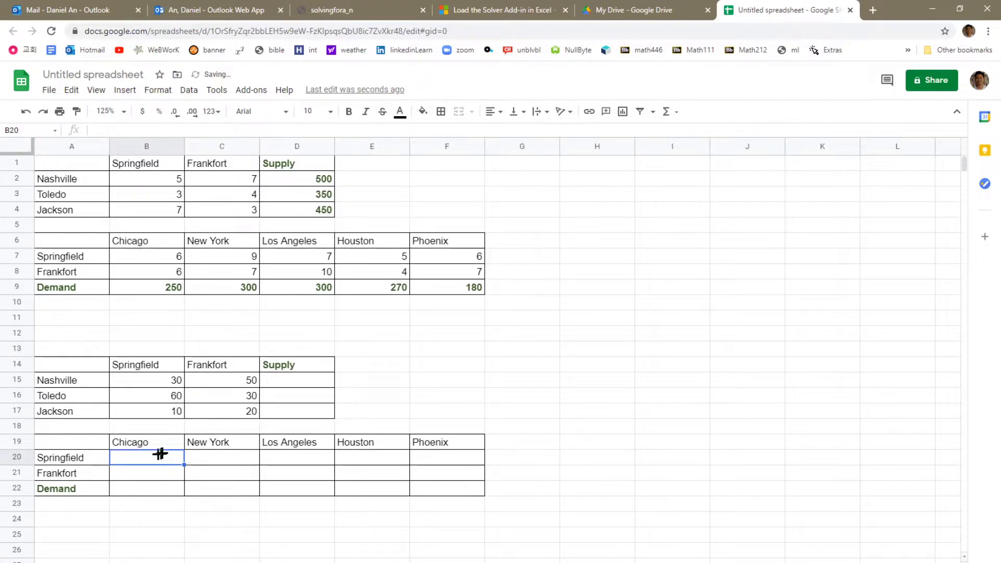
{"action": "type", "text": "5"}
{"action": "left_click", "coordinate": [212, 452]}
{"action": "type", "text": "5"}
{"action": "left_click", "coordinate": [290, 456]}
{"action": "left_click", "coordinate": [360, 459]}
{"action": "type", "text": "5"}
{"action": "left_click", "coordinate": [315, 457]}
{"action": "type", "text": "5"}
{"action": "left_click", "coordinate": [436, 456]}
{"action": "type", "text": "9"}
Fill the Frankfort row of the copied lower table with 3, 5, 2, 1 and 2 from Chicago through Phoenix.
{"action": "left_click", "coordinate": [151, 472]}
{"action": "type", "text": "3"}
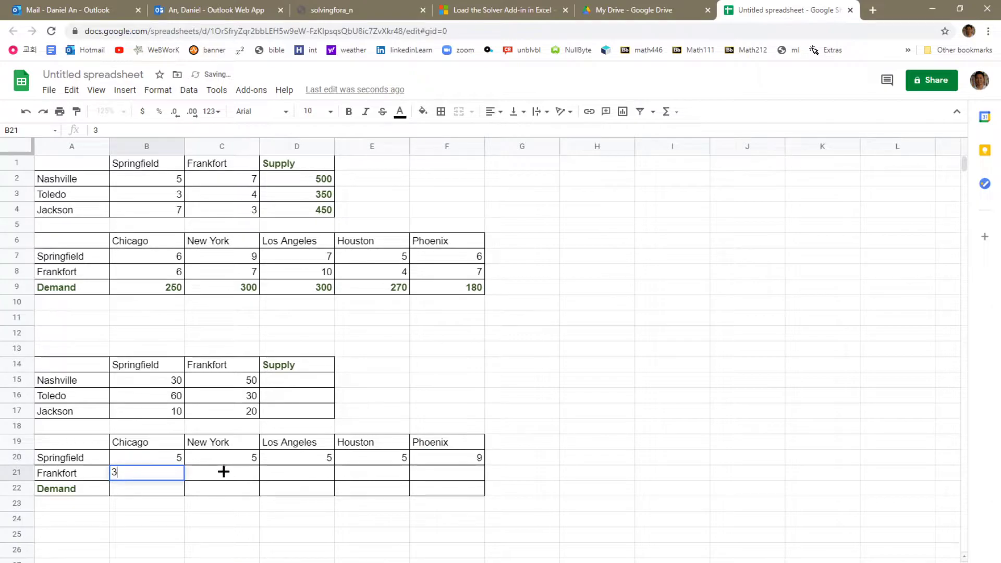
{"action": "left_click", "coordinate": [224, 472]}
{"action": "type", "text": "5"}
{"action": "left_click", "coordinate": [316, 472]}
{"action": "type", "text": "2"}
{"action": "left_click", "coordinate": [369, 473]}
{"action": "type", "text": "1"}
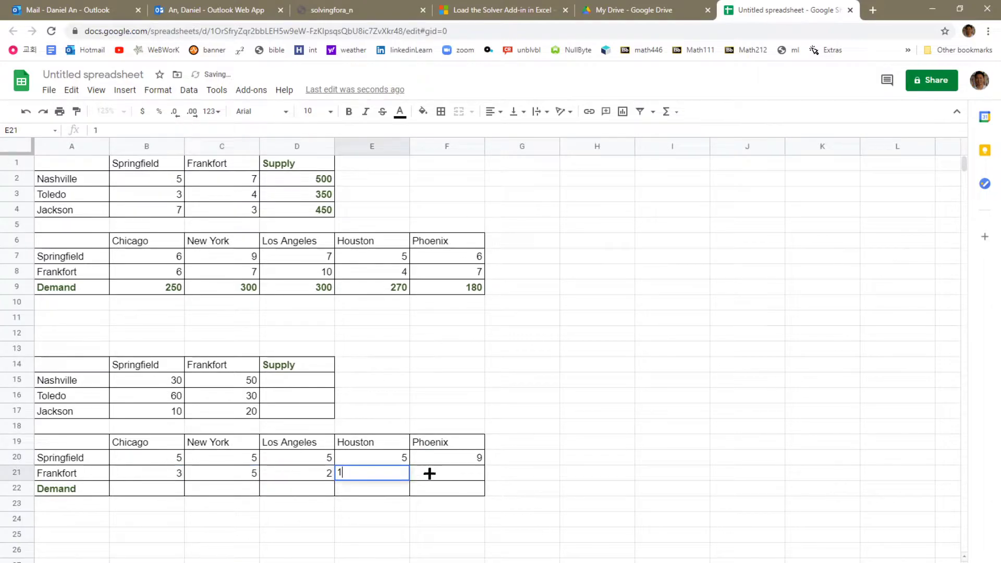
{"action": "left_click", "coordinate": [430, 473]}
{"action": "type", "text": "2"}
{"action": "key", "text": "Return"}
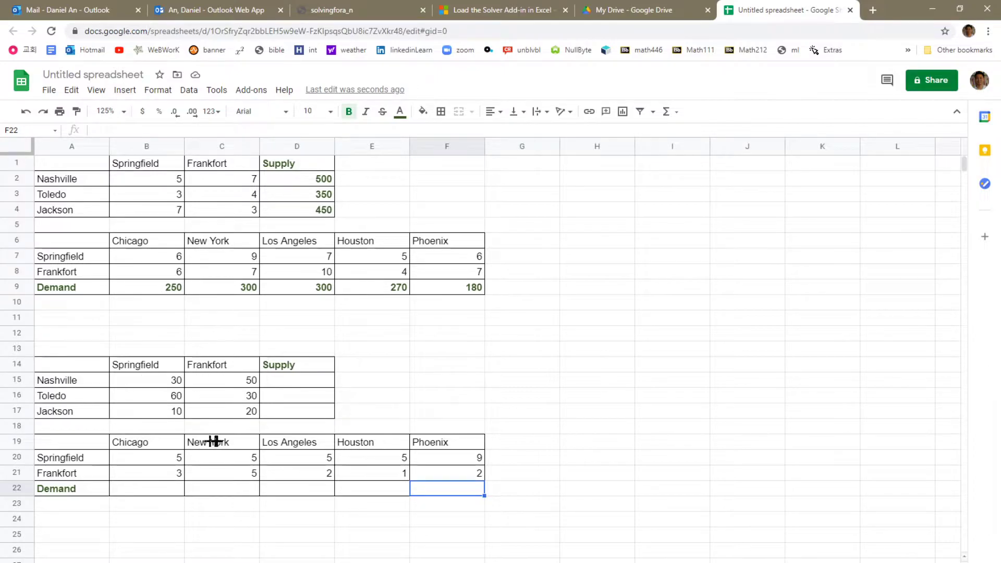
{"action": "left_click", "coordinate": [159, 386]}
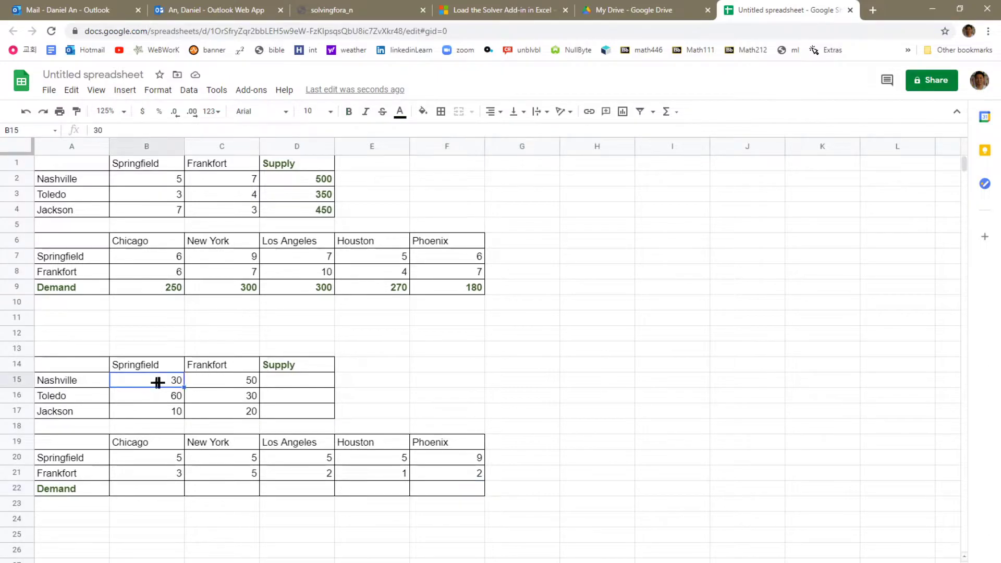
{"action": "left_click", "coordinate": [217, 413]}
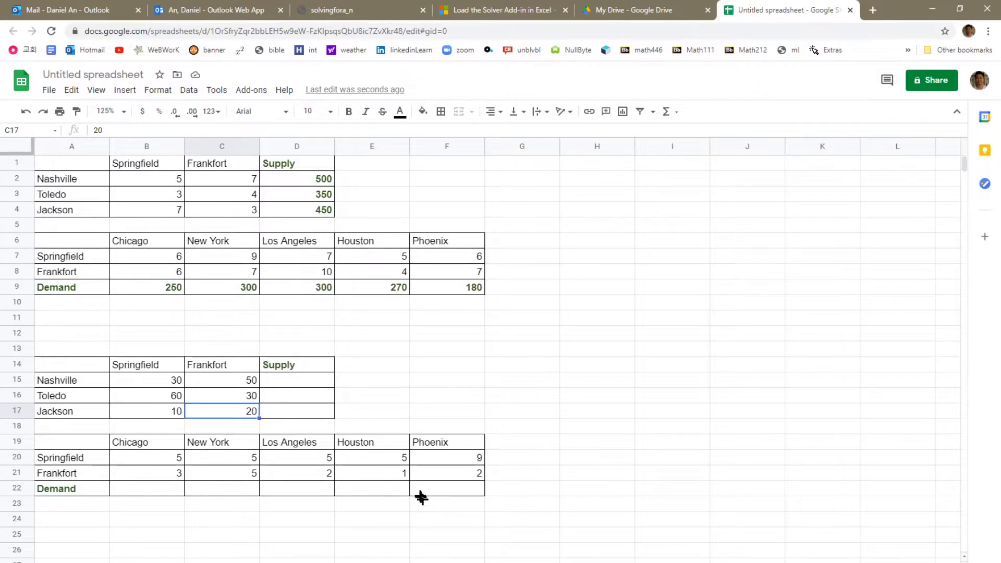
{"action": "left_click", "coordinate": [297, 379]}
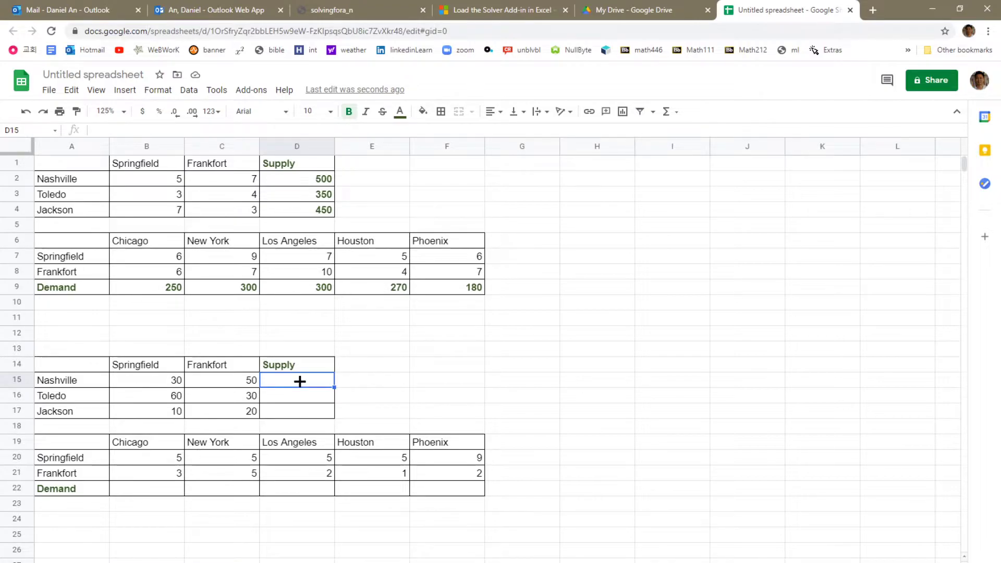
{"action": "left_click_drag", "start_coordinate": [161, 383], "coordinate": [203, 379]}
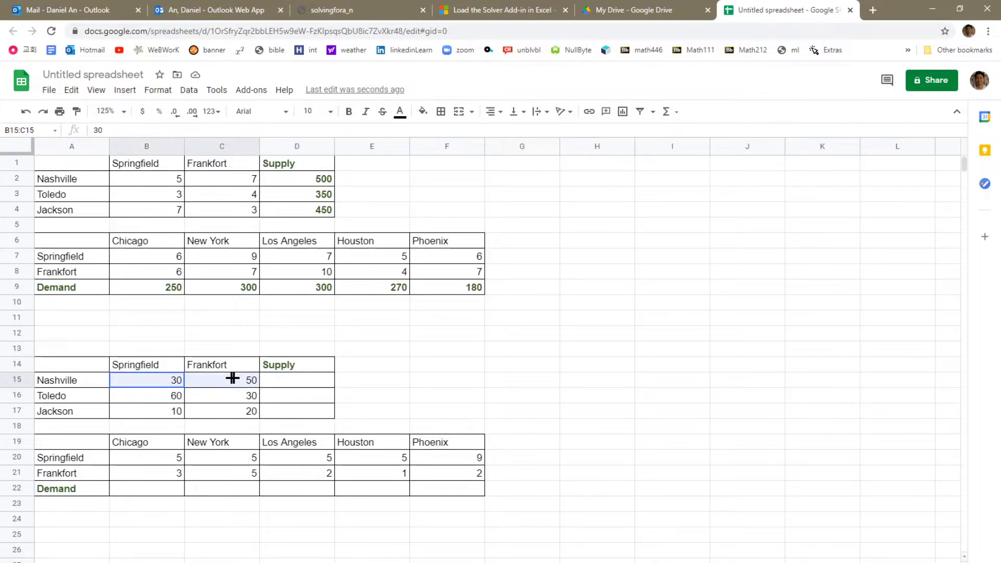
{"action": "left_click", "coordinate": [242, 379]}
{"action": "left_click", "coordinate": [166, 382]}
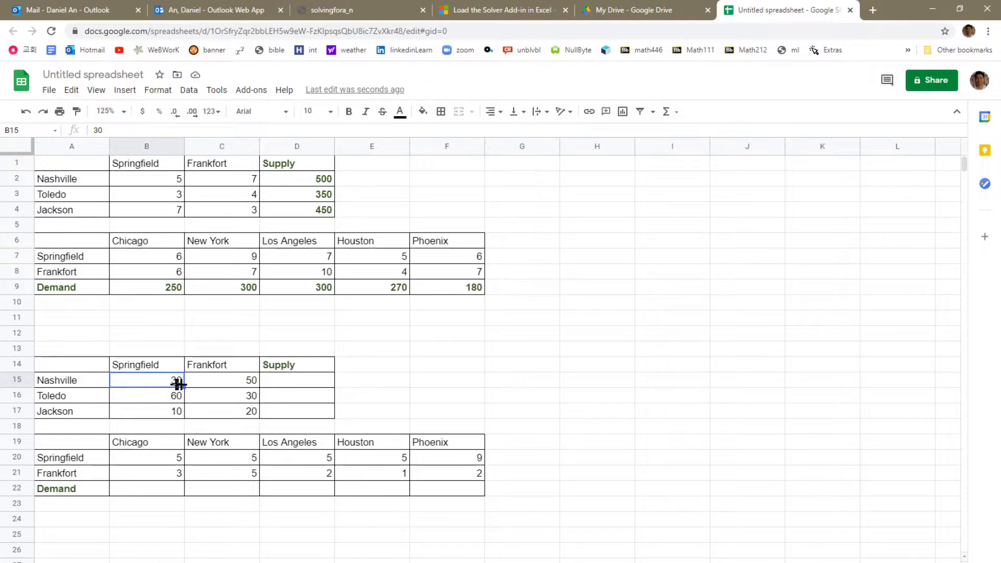
{"action": "left_click", "coordinate": [244, 384], "text": "shift"}
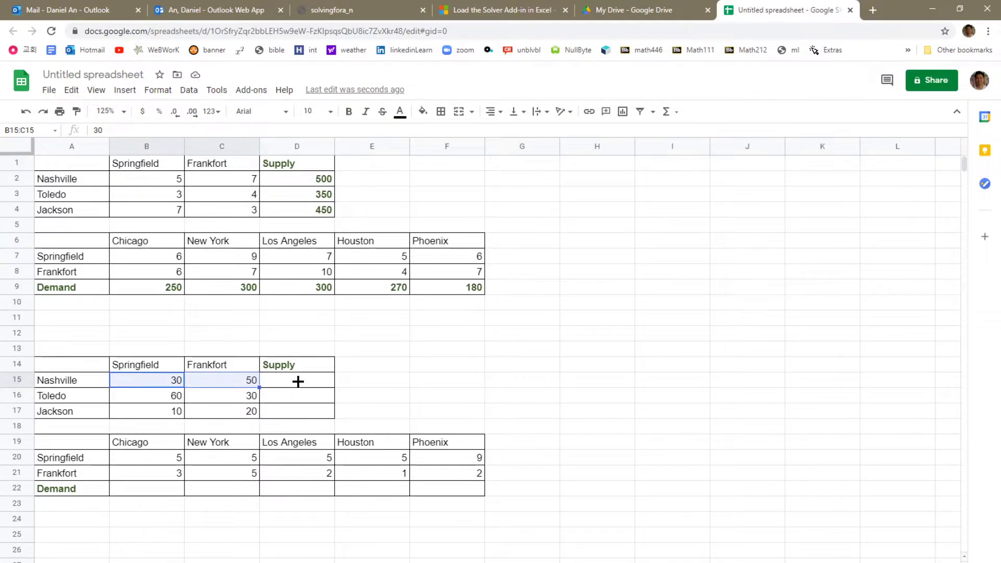
{"action": "left_click", "coordinate": [161, 381]}
{"action": "left_click_drag", "start_coordinate": [162, 382], "coordinate": [221, 378]}
{"action": "left_click", "coordinate": [70, 91]}
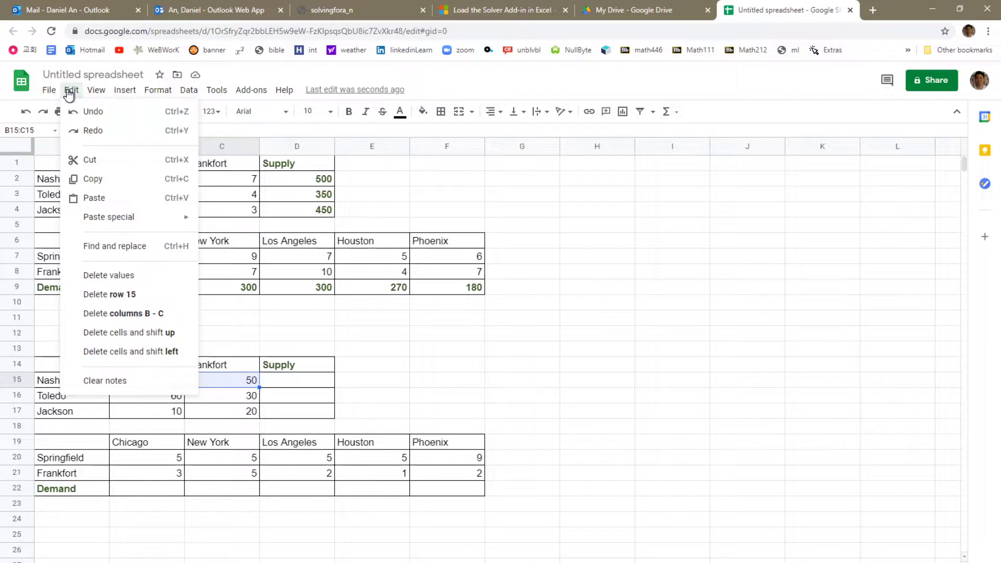
{"action": "left_click", "coordinate": [70, 93]}
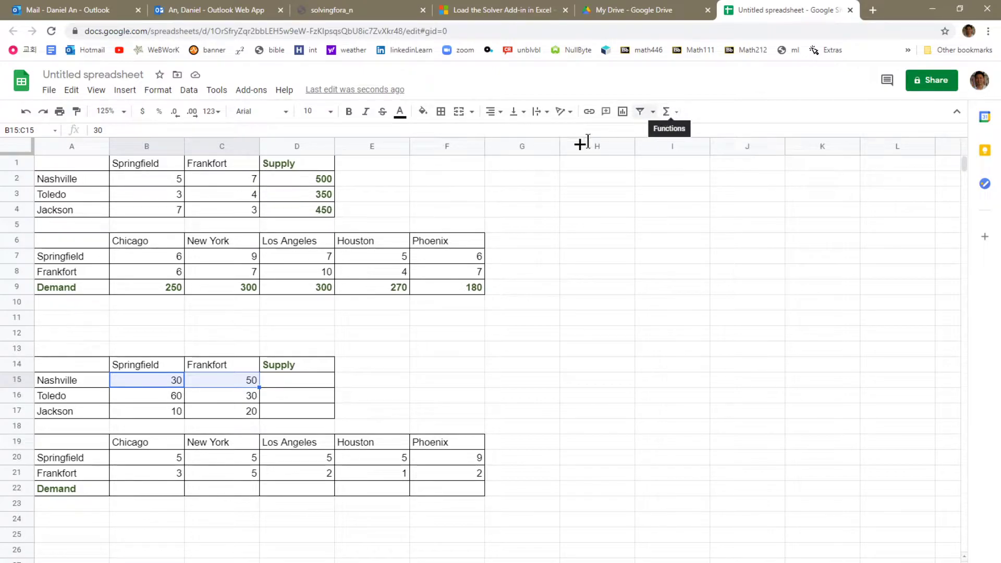
Total the Nashville amounts B15:C15 with a SUM formula in the Supply cell D15.
{"action": "left_click_drag", "start_coordinate": [179, 381], "coordinate": [214, 381]}
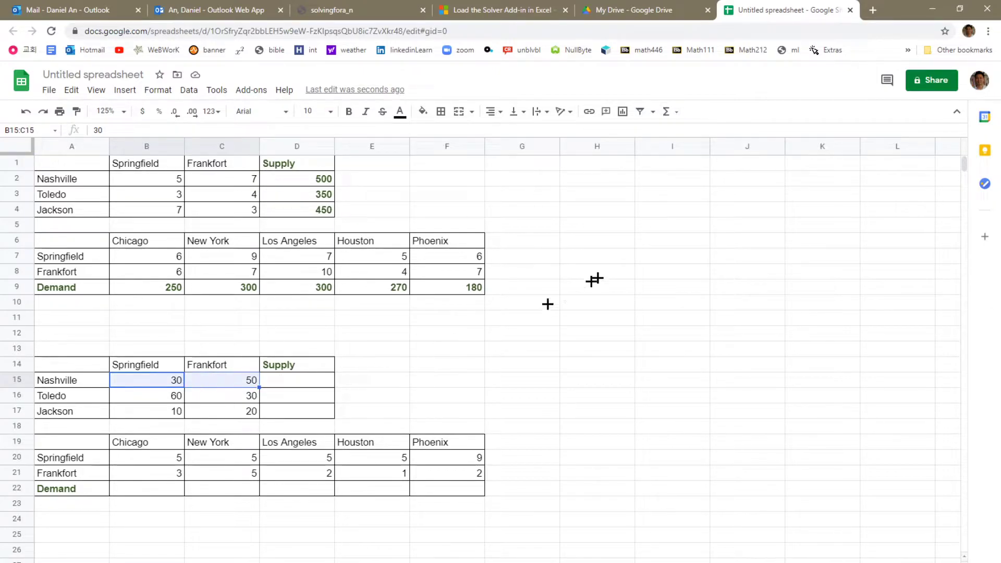
{"action": "left_click", "coordinate": [669, 116]}
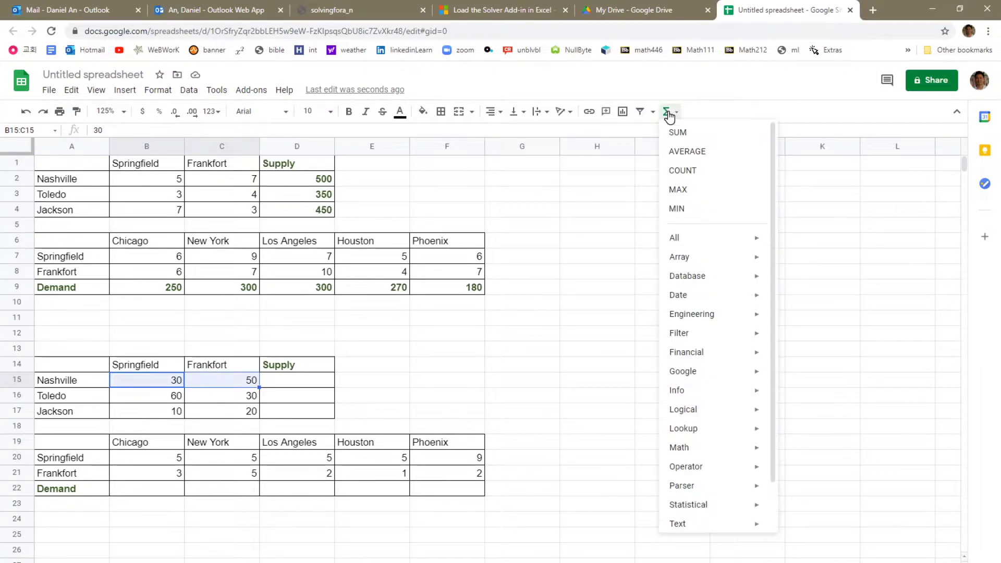
{"action": "left_click", "coordinate": [674, 132]}
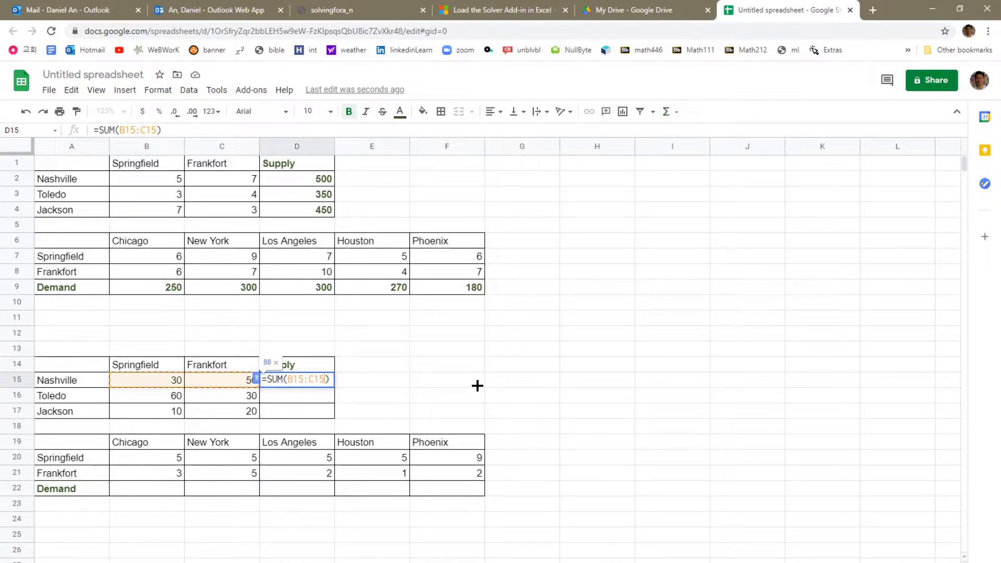
{"action": "key", "text": "Return"}
Extend the Nashville supply SUM formula down to the Toledo and Jackson rows, D16:D17.
{"action": "left_click", "coordinate": [148, 384]}
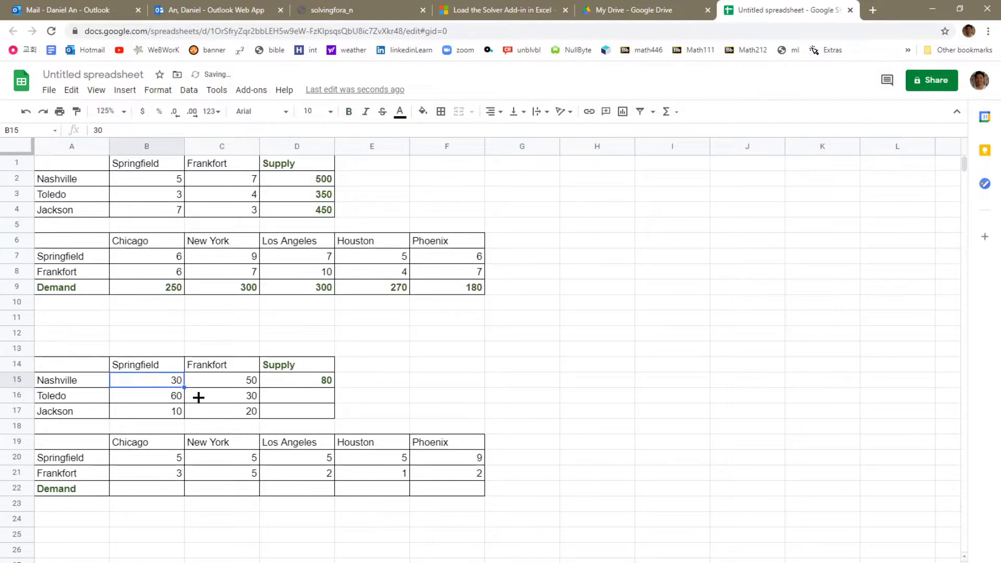
{"action": "left_click", "coordinate": [222, 381], "text": "shift"}
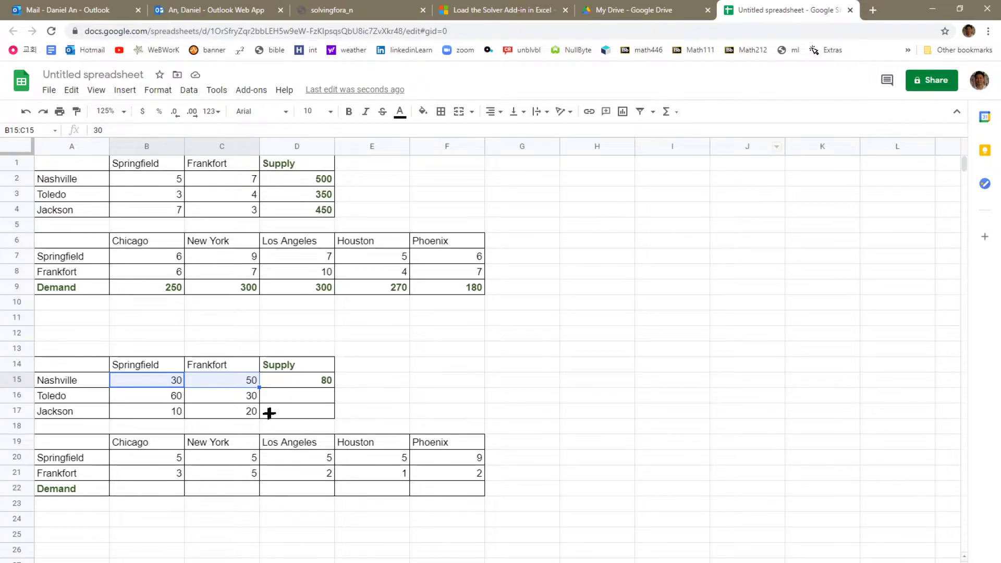
{"action": "left_click", "coordinate": [296, 380]}
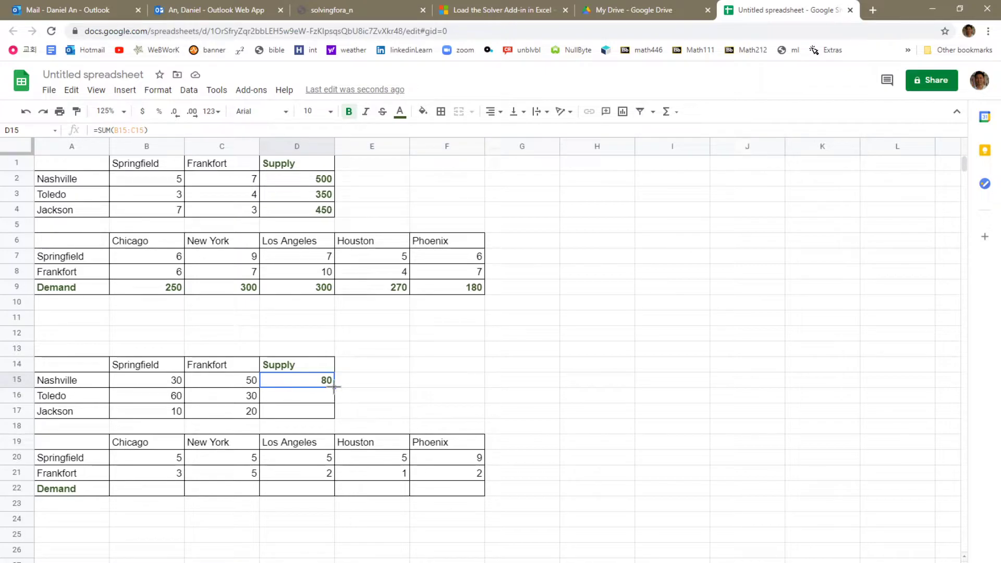
{"action": "left_click_drag", "start_coordinate": [334, 386], "coordinate": [334, 415]}
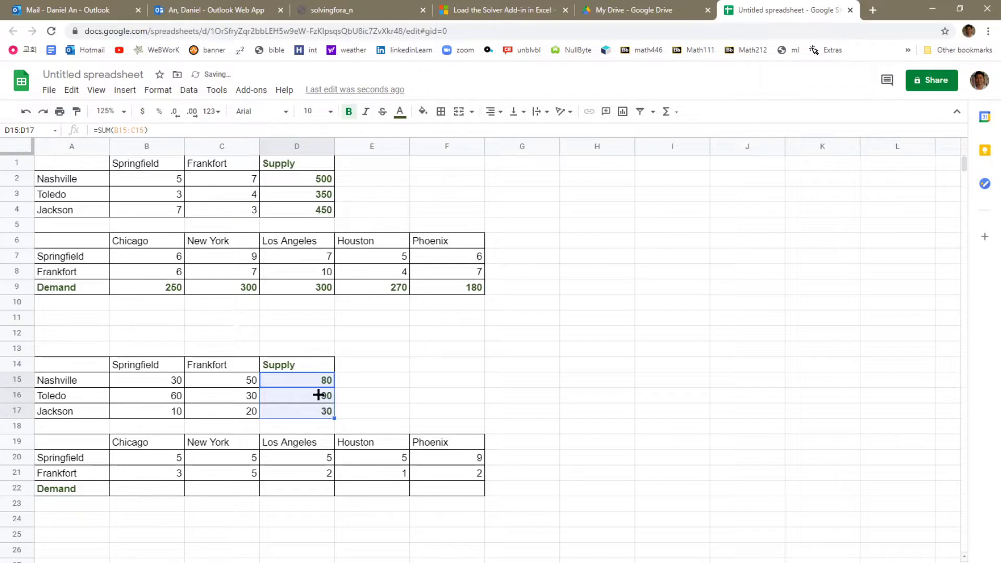
{"action": "left_click", "coordinate": [315, 412]}
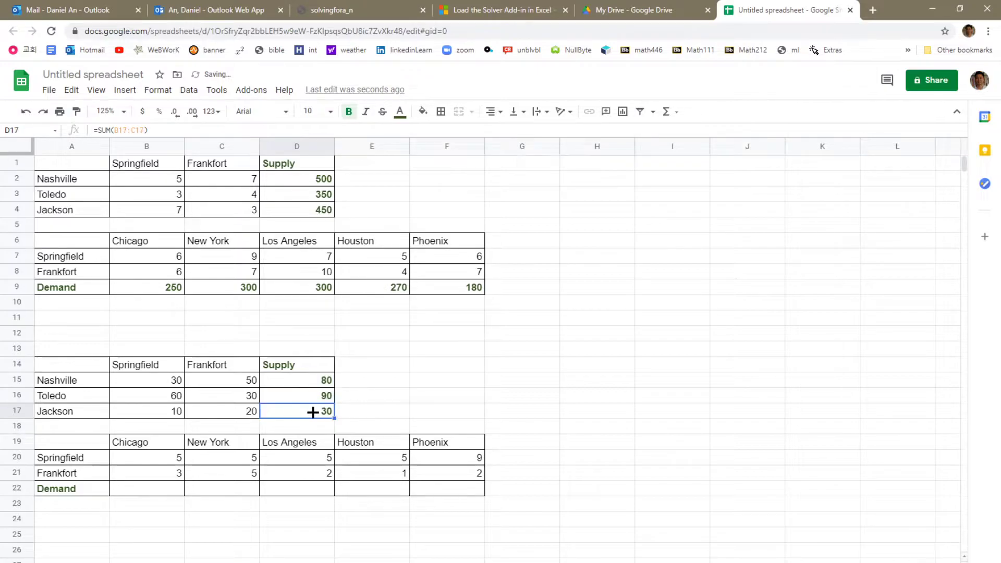
{"action": "left_click", "coordinate": [167, 397]}
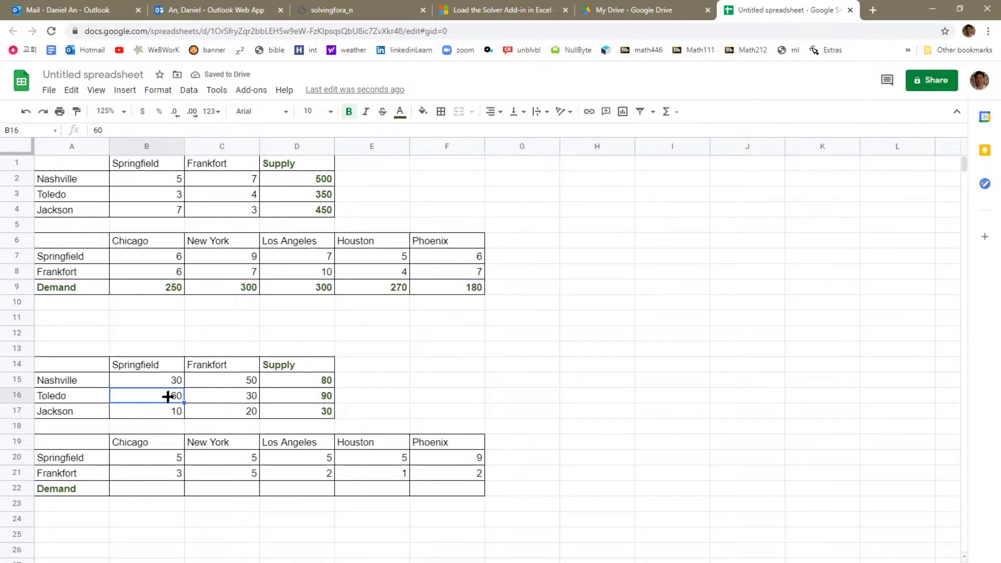
Examine the trial shipment amounts in B15:C17 and their Supply totals in D15:D17 for Nashville, Toledo and Jackson.
{"action": "left_click", "coordinate": [240, 397]}
{"action": "left_click", "coordinate": [290, 396]}
{"action": "left_click", "coordinate": [178, 413]}
{"action": "left_click", "coordinate": [234, 411]}
{"action": "left_click", "coordinate": [290, 412]}
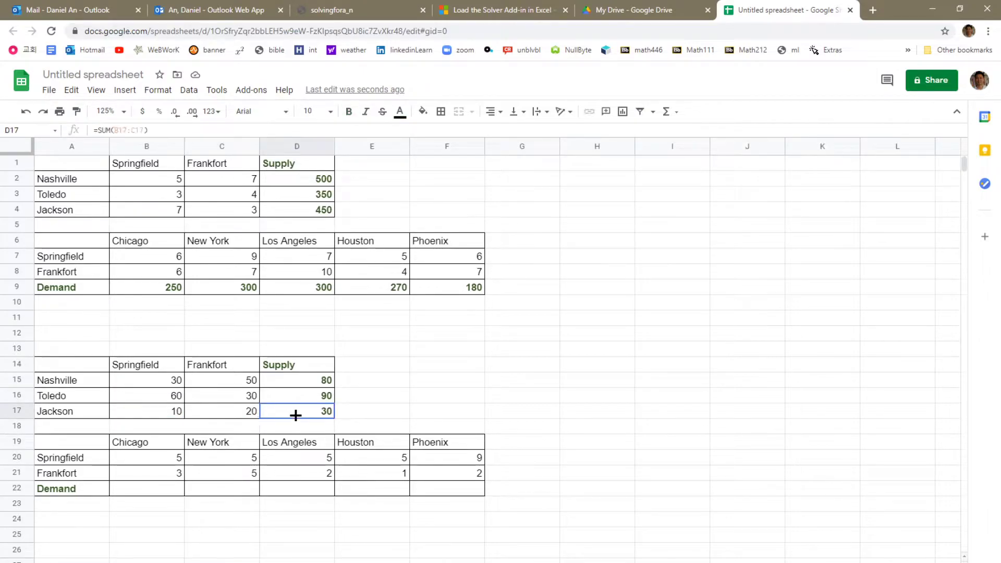
{"action": "left_click", "coordinate": [293, 382]}
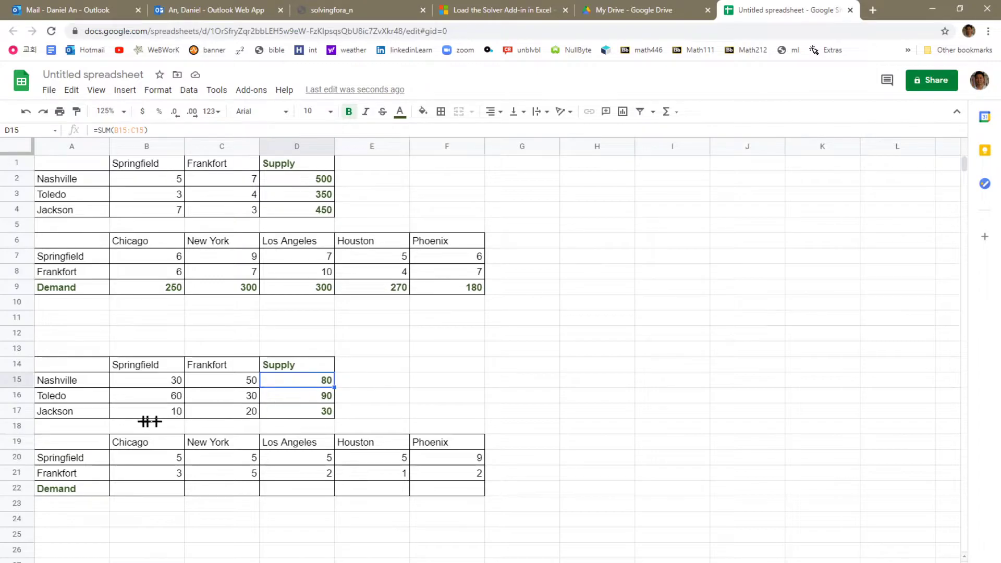
{"action": "left_click", "coordinate": [55, 379]}
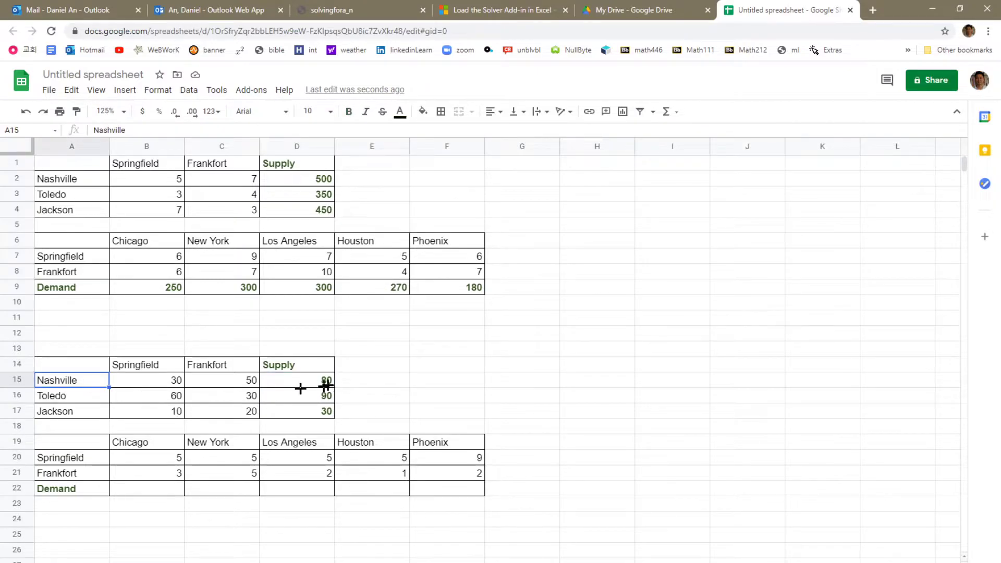
{"action": "left_click", "coordinate": [322, 379]}
{"action": "left_click", "coordinate": [73, 379]}
{"action": "left_click", "coordinate": [315, 378]}
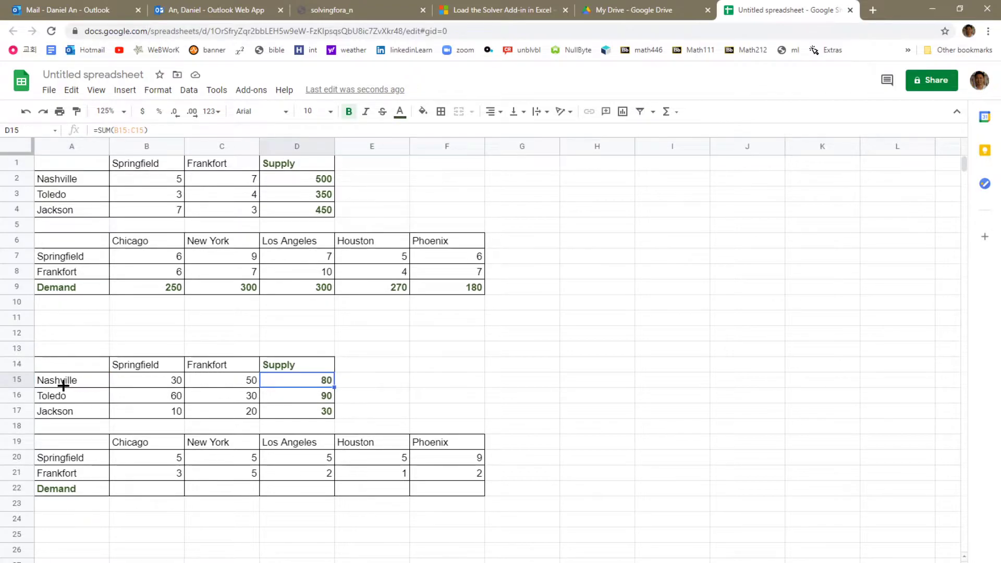
{"action": "left_click", "coordinate": [316, 400]}
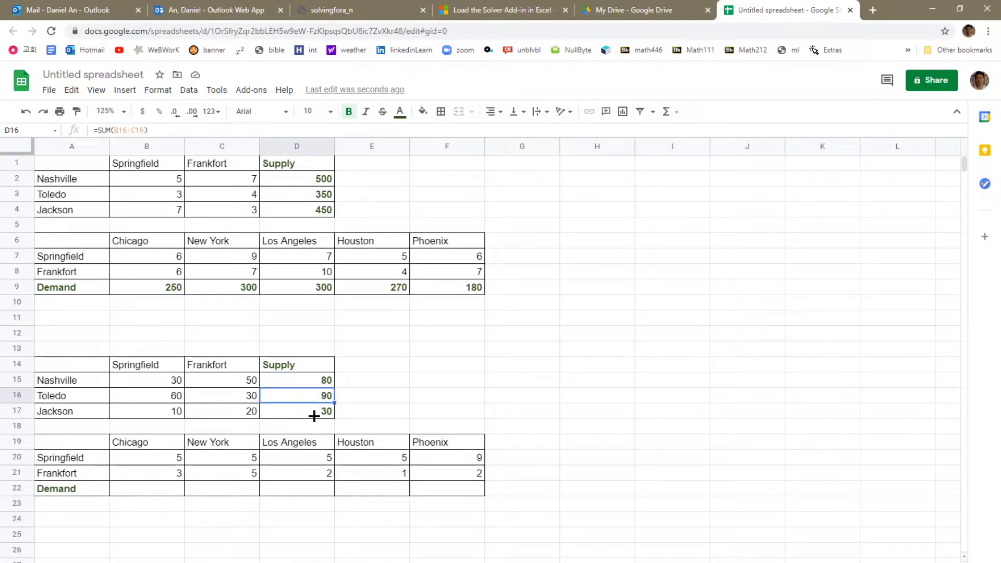
{"action": "left_click", "coordinate": [314, 415]}
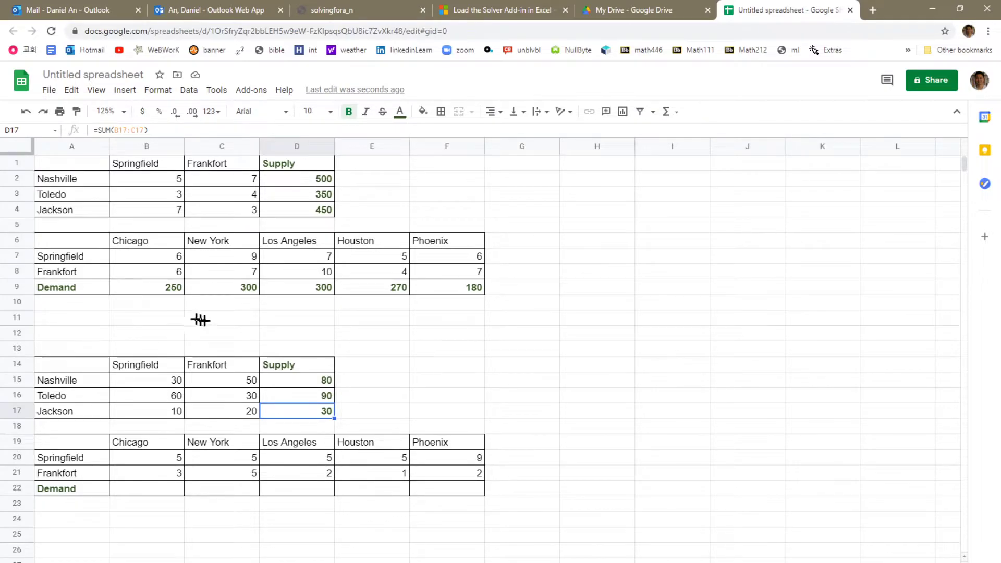
{"action": "left_click", "coordinate": [160, 377]}
{"action": "left_click", "coordinate": [216, 380]}
{"action": "left_click", "coordinate": [217, 394]}
{"action": "left_click", "coordinate": [166, 396]}
{"action": "left_click", "coordinate": [171, 412]}
{"action": "left_click", "coordinate": [209, 412]}
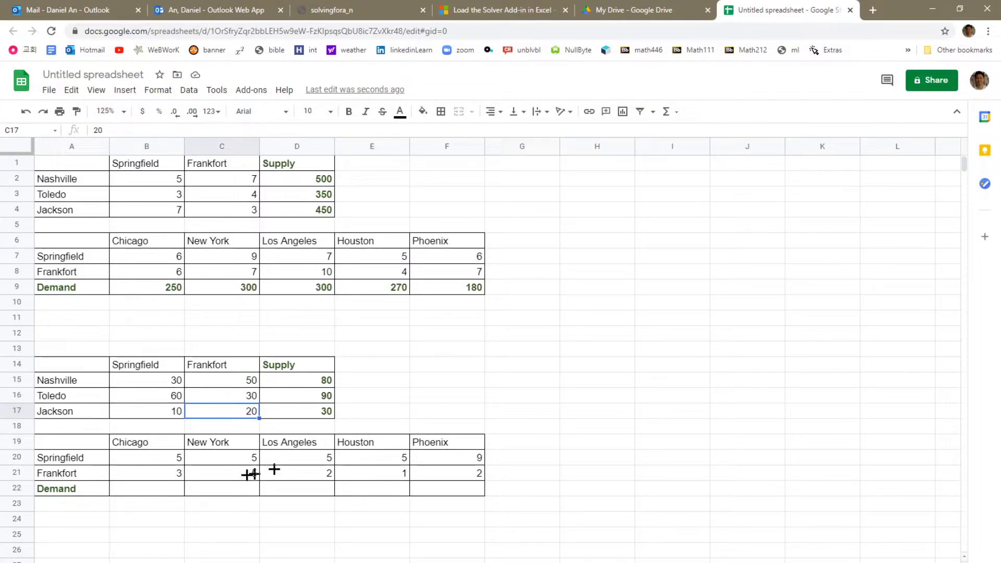
Total the Chicago amounts B20:B21 with a SUM formula in the Demand cell B22.
{"action": "left_click_drag", "start_coordinate": [142, 459], "coordinate": [141, 473]}
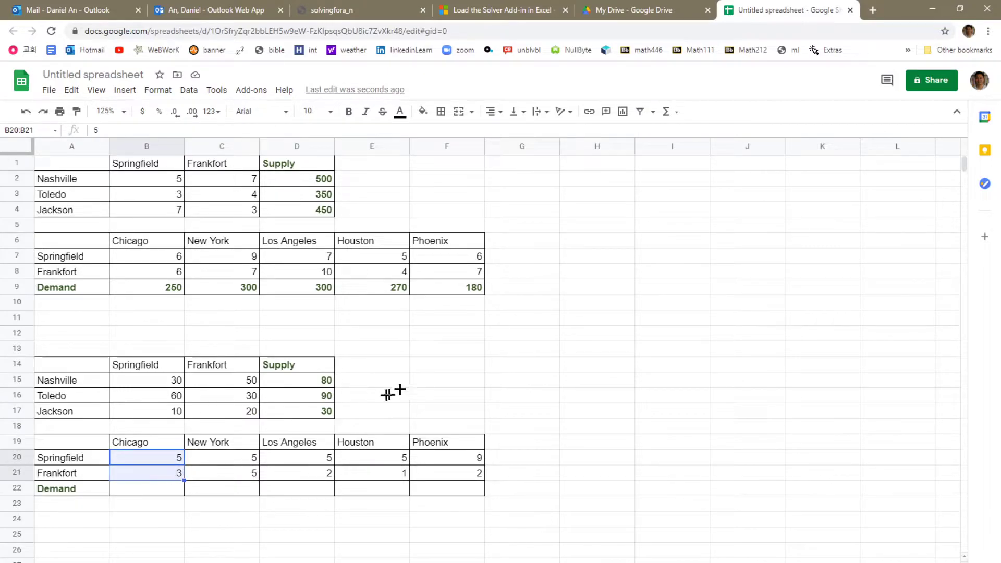
{"action": "left_click", "coordinate": [667, 112]}
{"action": "left_click", "coordinate": [694, 137]}
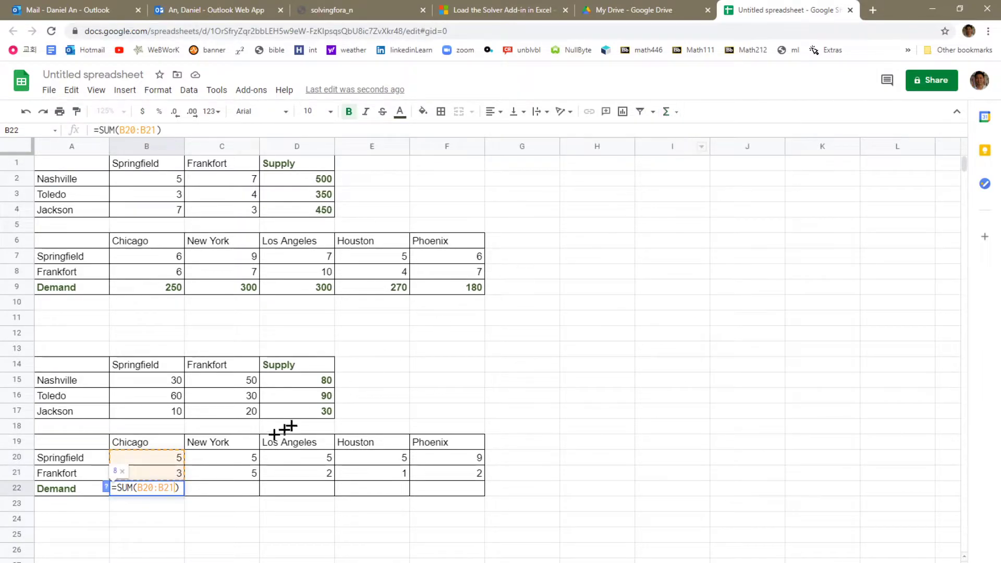
{"action": "key", "text": "Return"}
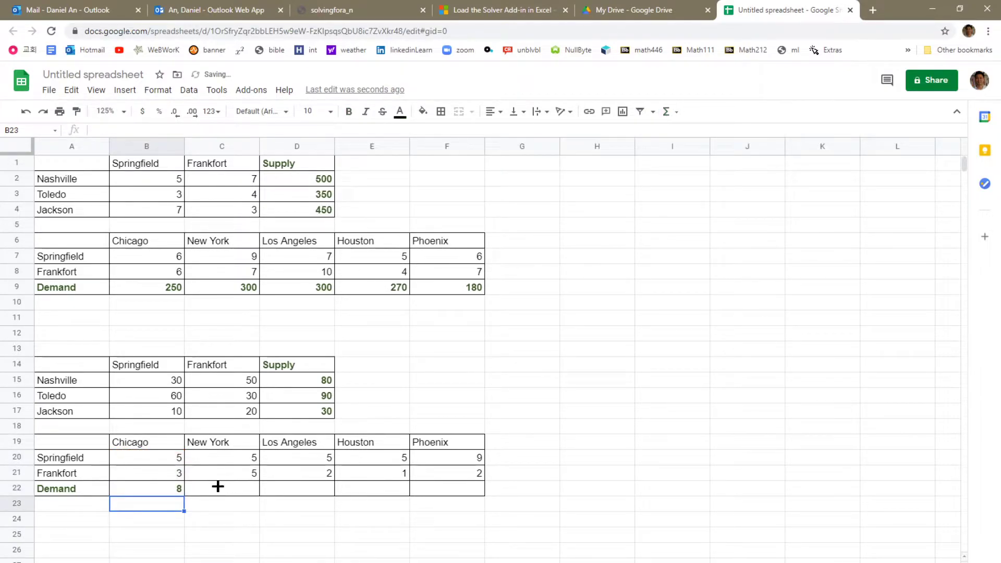
{"action": "left_click", "coordinate": [217, 485]}
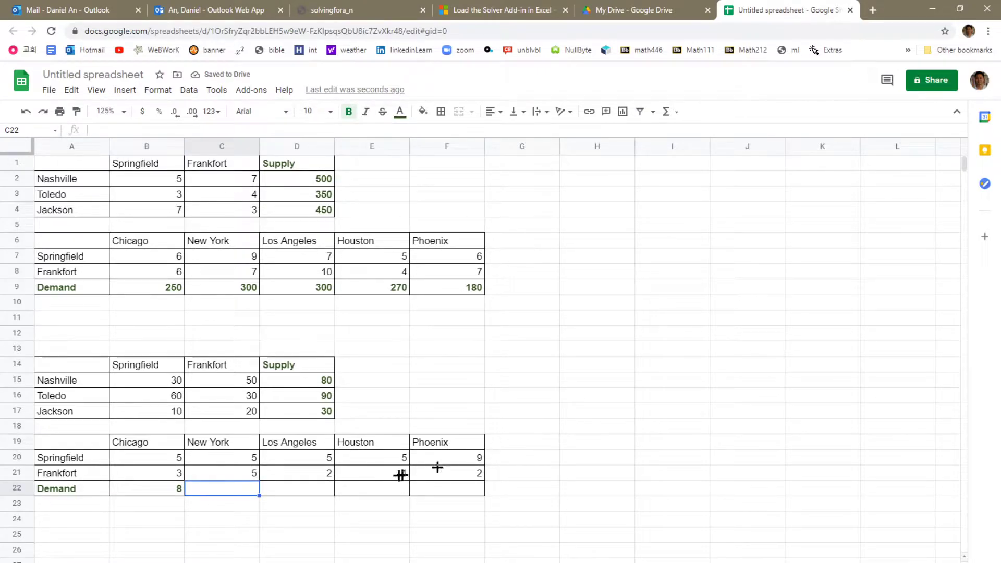
{"action": "left_click", "coordinate": [238, 459]}
{"action": "left_click_drag", "start_coordinate": [238, 468], "coordinate": [241, 493]}
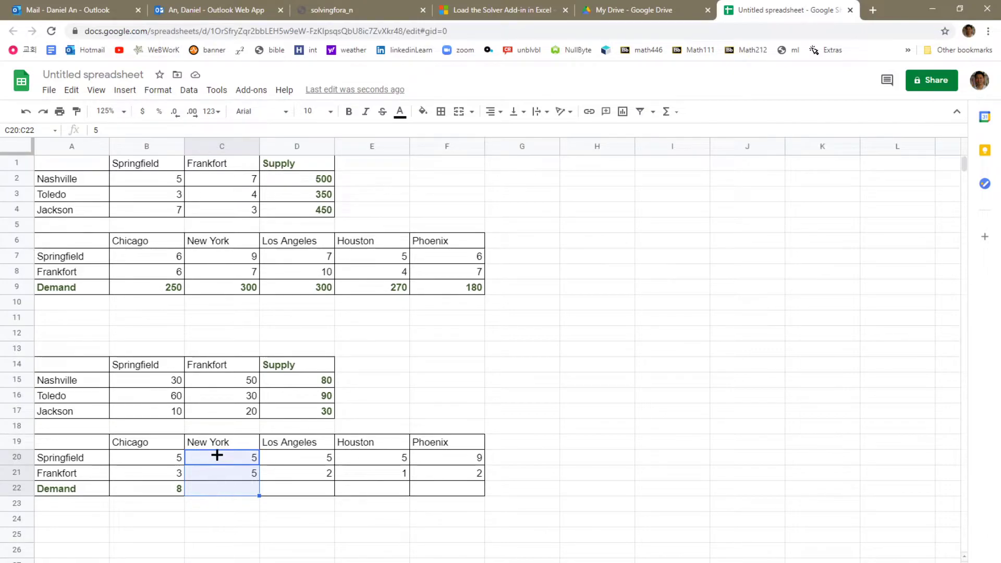
{"action": "left_click", "coordinate": [665, 111]}
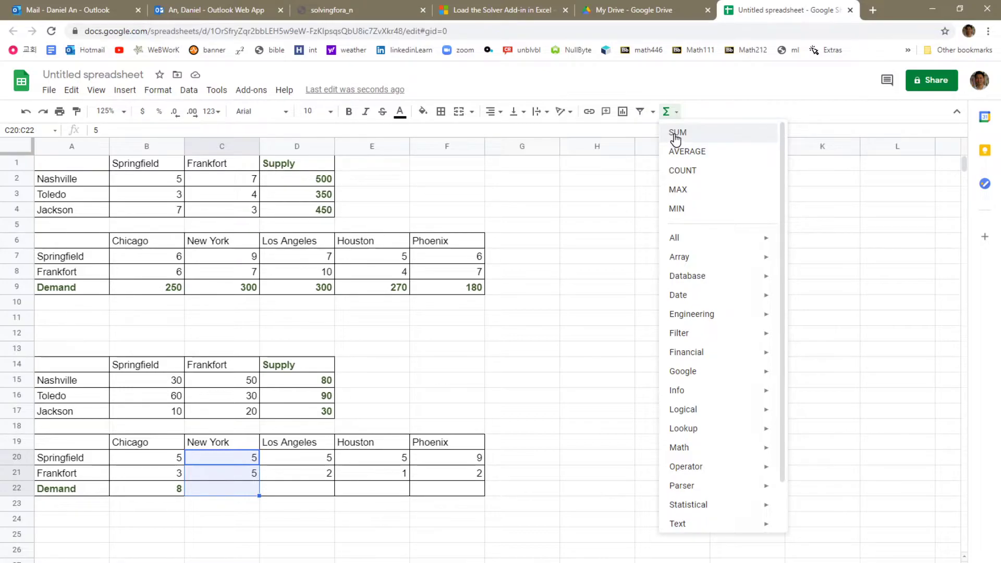
{"action": "left_click", "coordinate": [677, 133]}
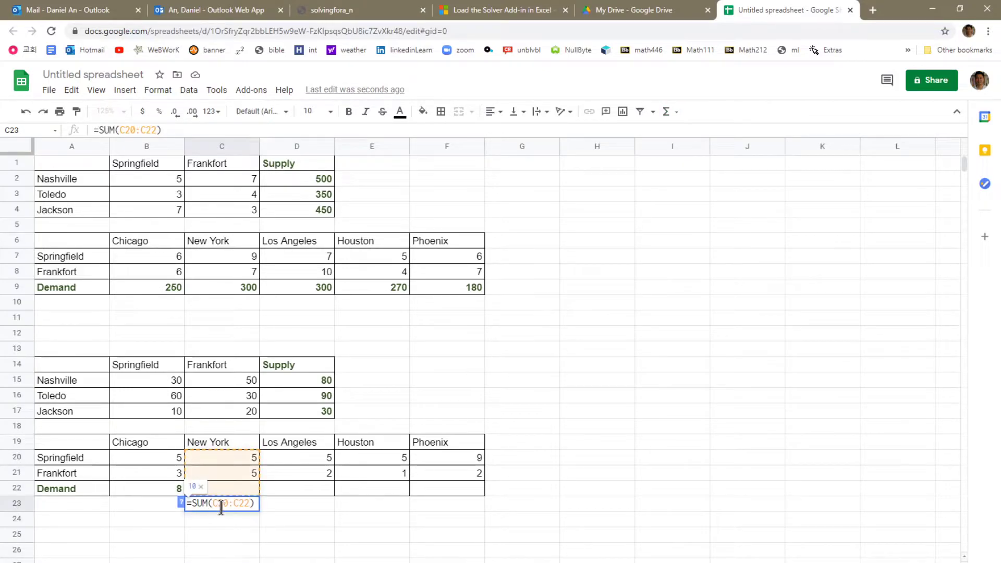
{"action": "key", "text": "Escape"}
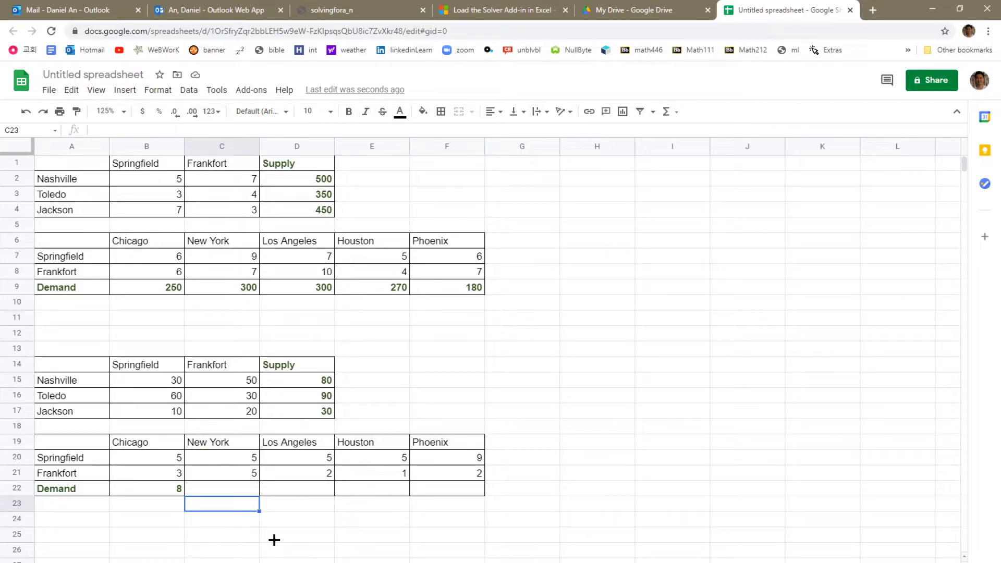
{"action": "key", "text": "Up"}
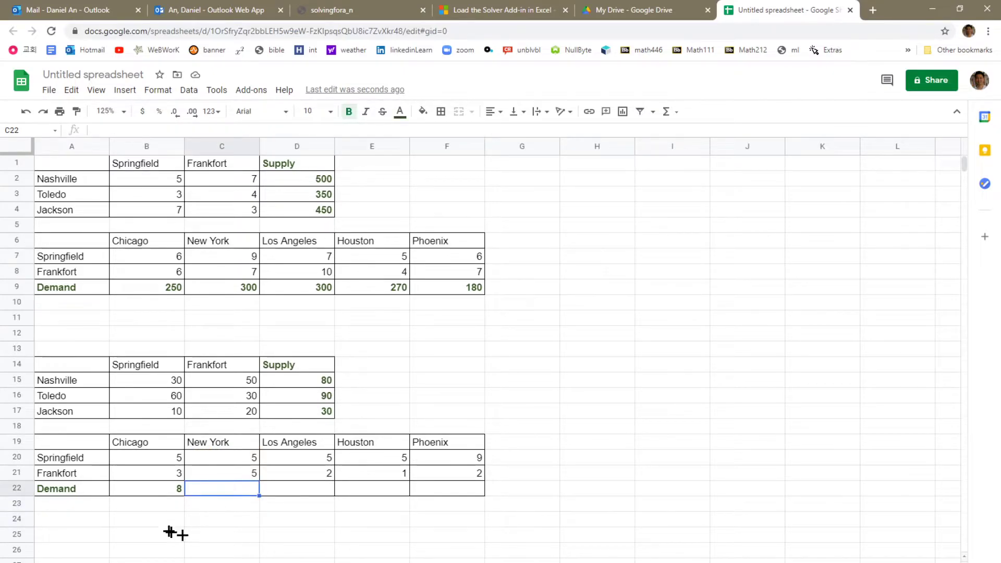
Extend the Chicago demand SUM formula across the New York, Los Angeles, Houston and Phoenix columns, C22:F22.
{"action": "left_click", "coordinate": [149, 490]}
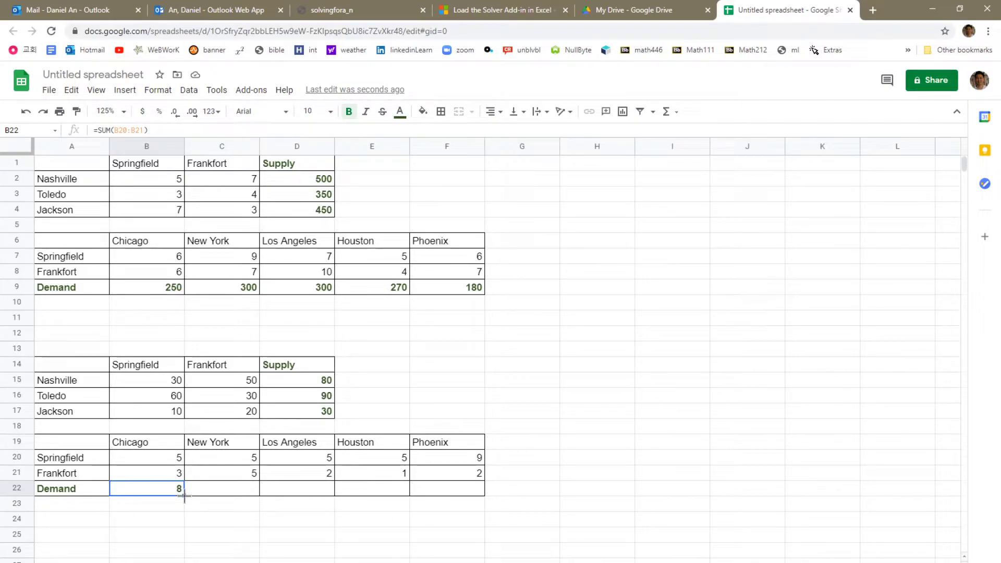
{"action": "left_click_drag", "start_coordinate": [184, 495], "coordinate": [453, 490]}
{"action": "left_click", "coordinate": [281, 518]}
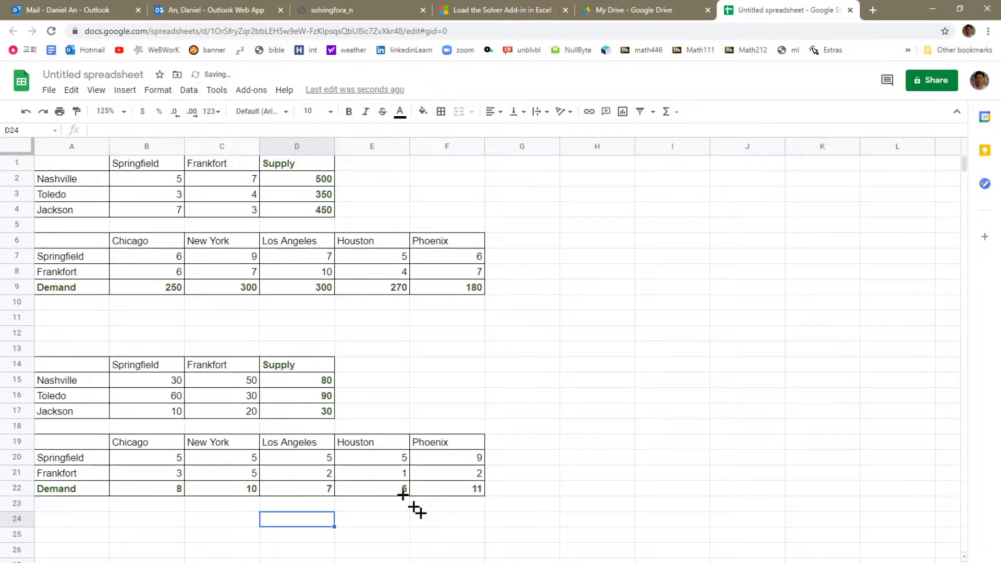
{"action": "left_click", "coordinate": [533, 460]}
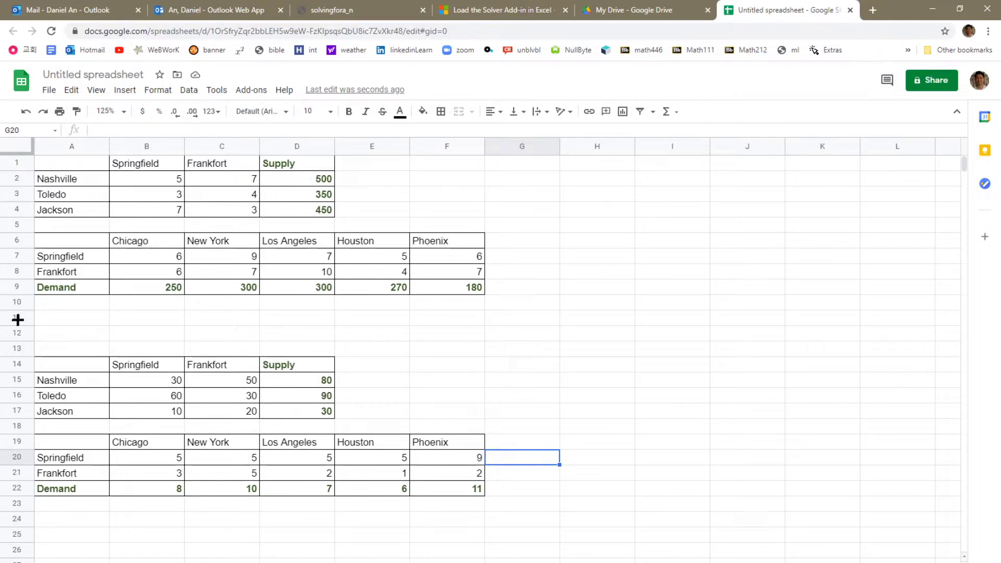
Label cell A11 as COST, between the upper and lower tables.
{"action": "left_click", "coordinate": [64, 320]}
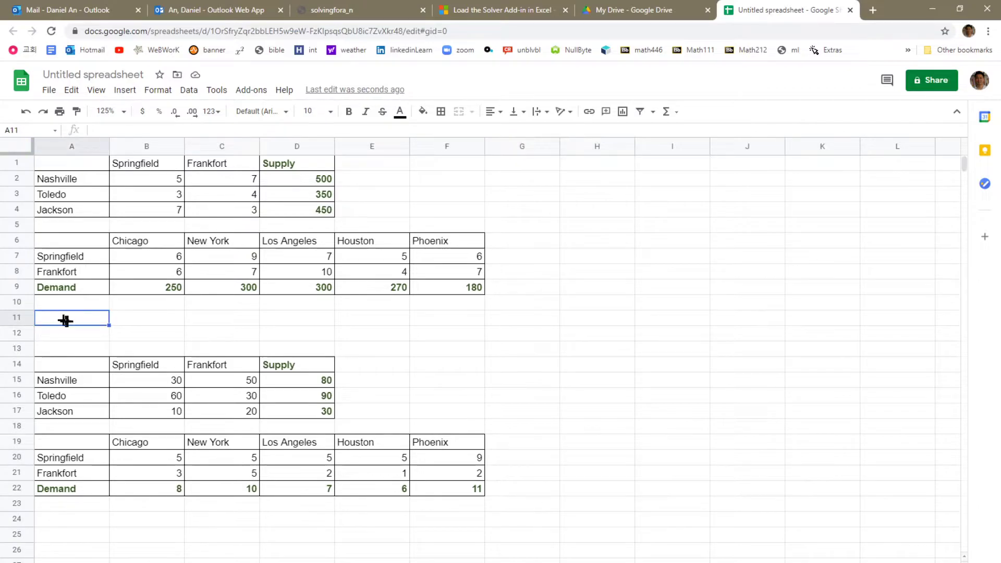
{"action": "type", "text": "COST"}
{"action": "left_click", "coordinate": [154, 317]}
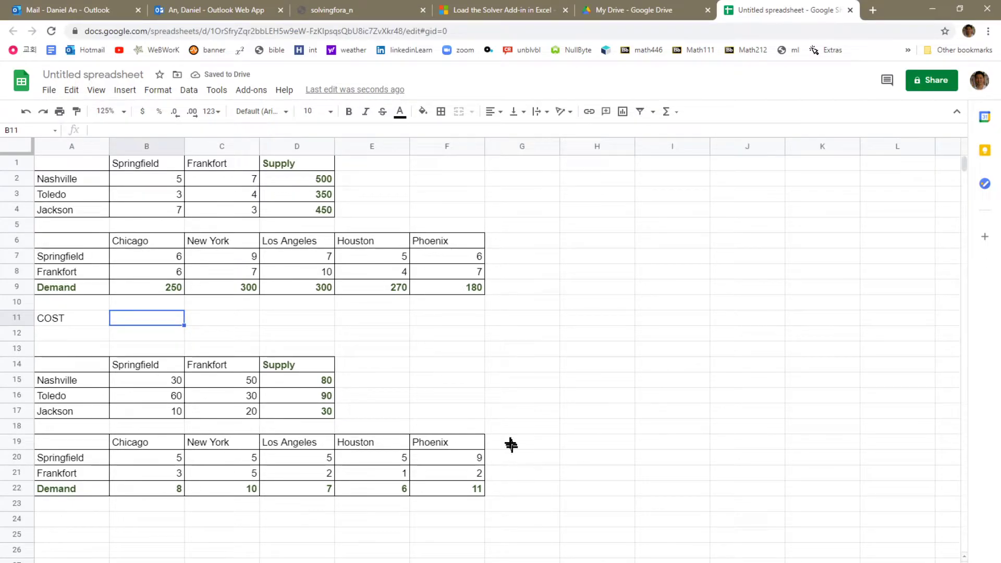
Compare each unit shipping cost in B2:C4 with its matching shipment amount in B15:C17, row by row.
{"action": "left_click", "coordinate": [170, 175]}
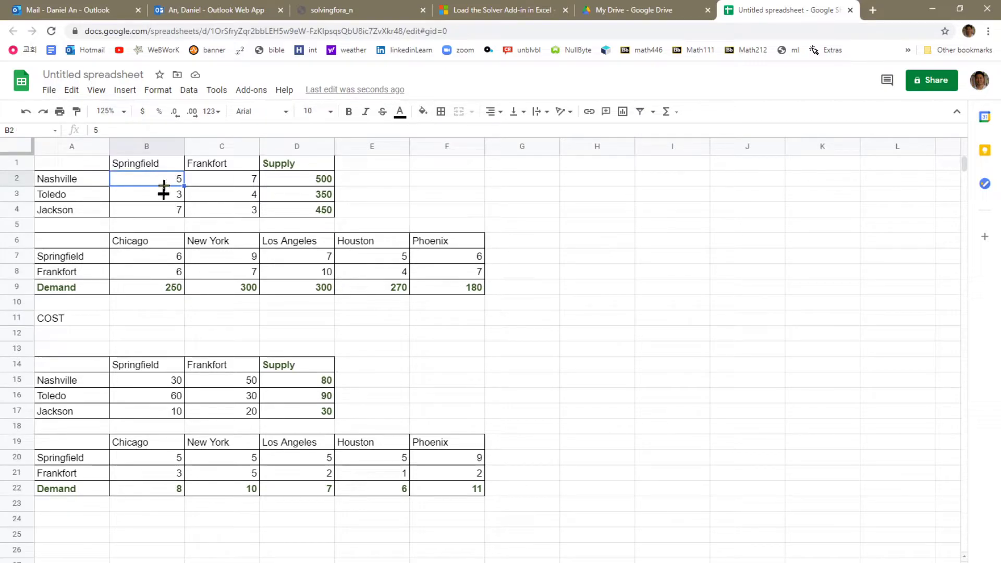
{"action": "left_click", "coordinate": [153, 384]}
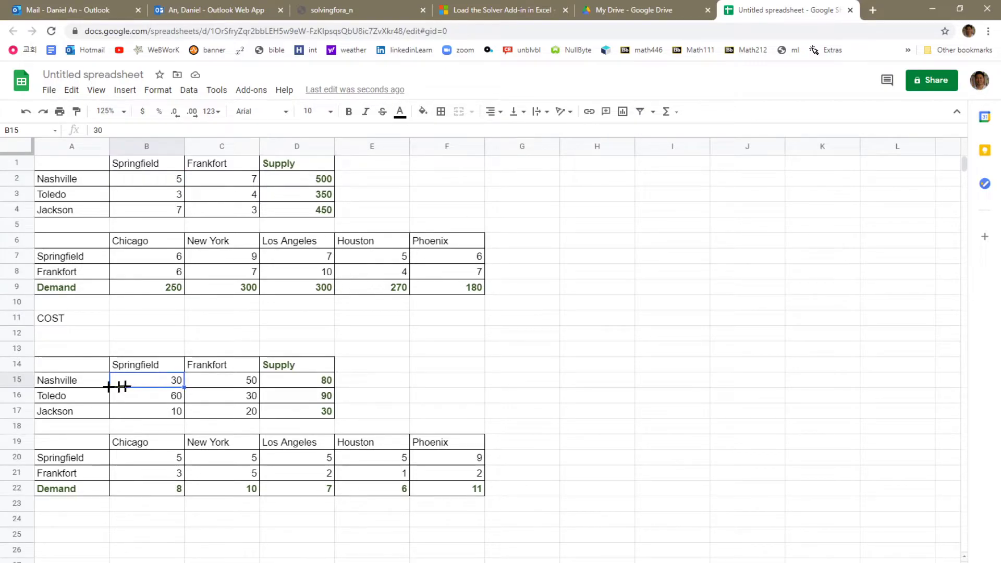
{"action": "left_click", "coordinate": [69, 382]}
{"action": "left_click", "coordinate": [135, 364]}
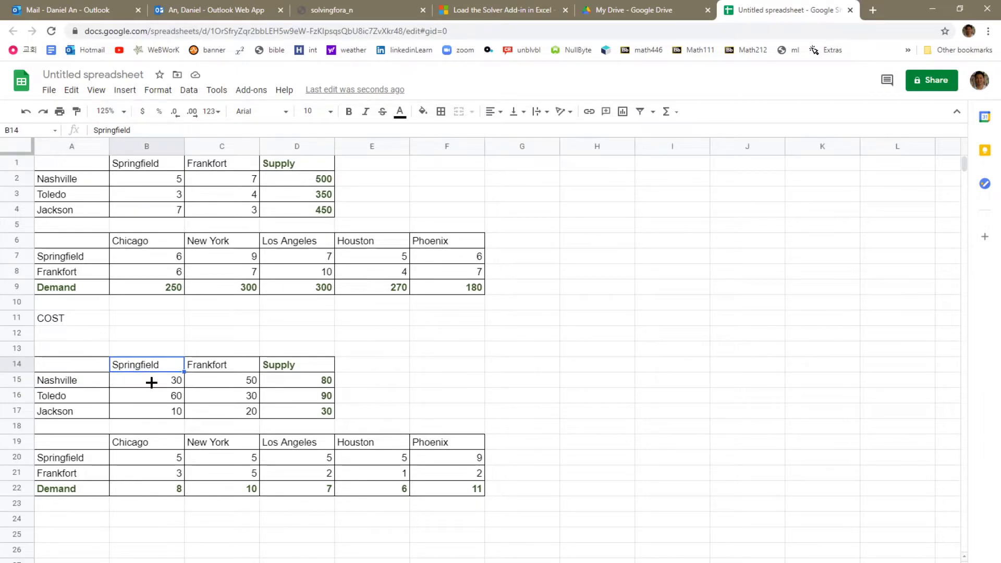
{"action": "left_click", "coordinate": [166, 175]}
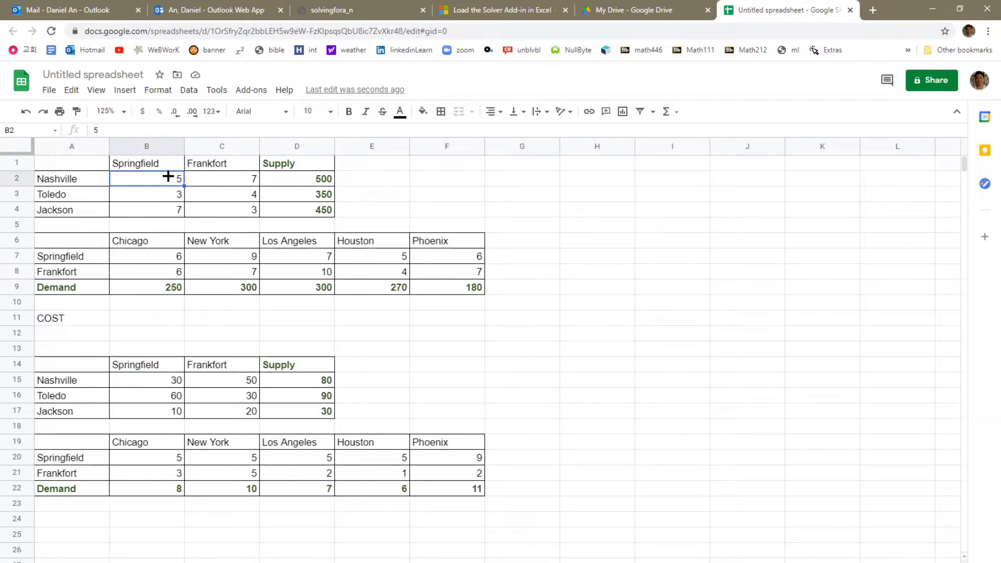
{"action": "left_click", "coordinate": [164, 380]}
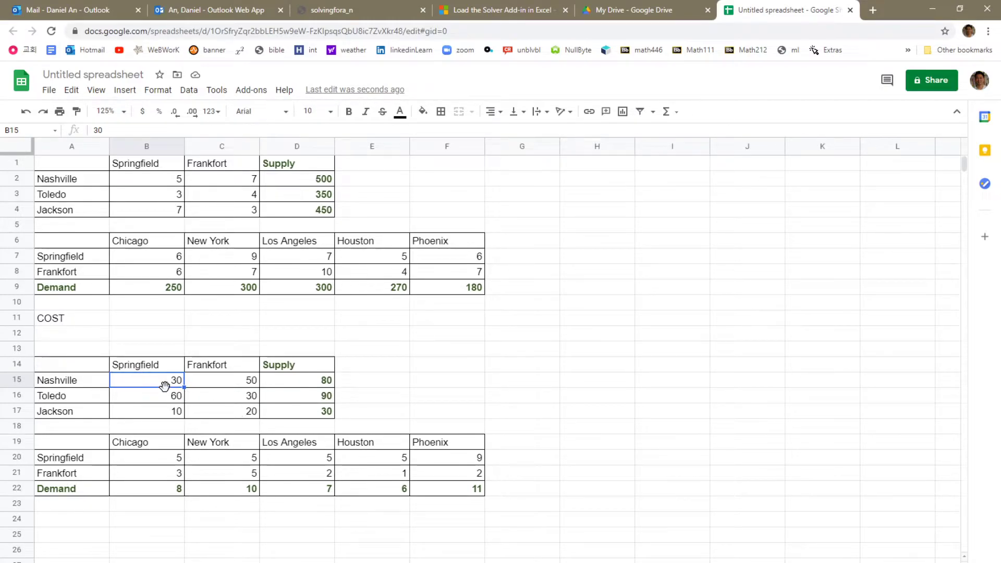
{"action": "left_click", "coordinate": [218, 383]}
{"action": "left_click", "coordinate": [238, 179]}
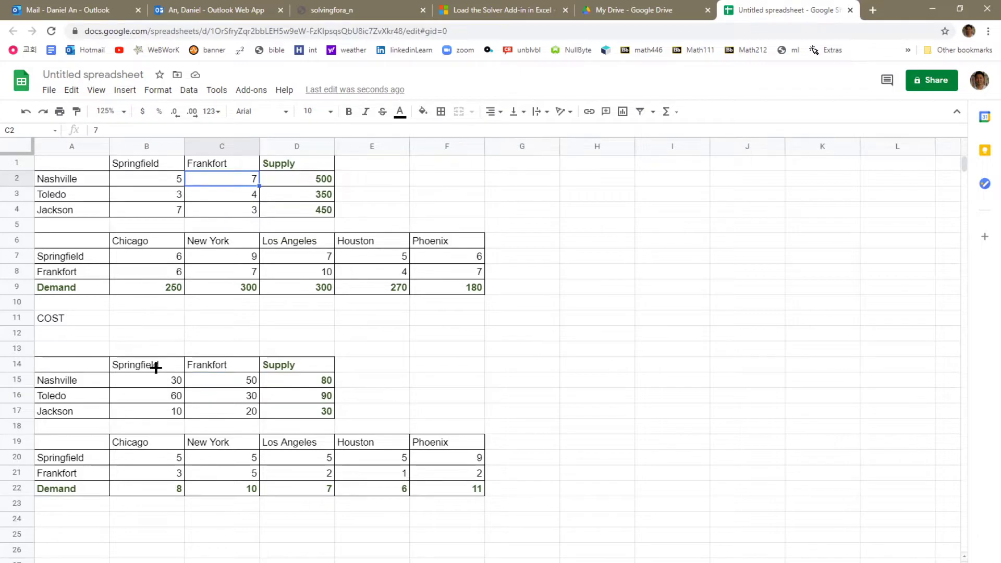
{"action": "left_click", "coordinate": [152, 400]}
{"action": "left_click", "coordinate": [164, 192]}
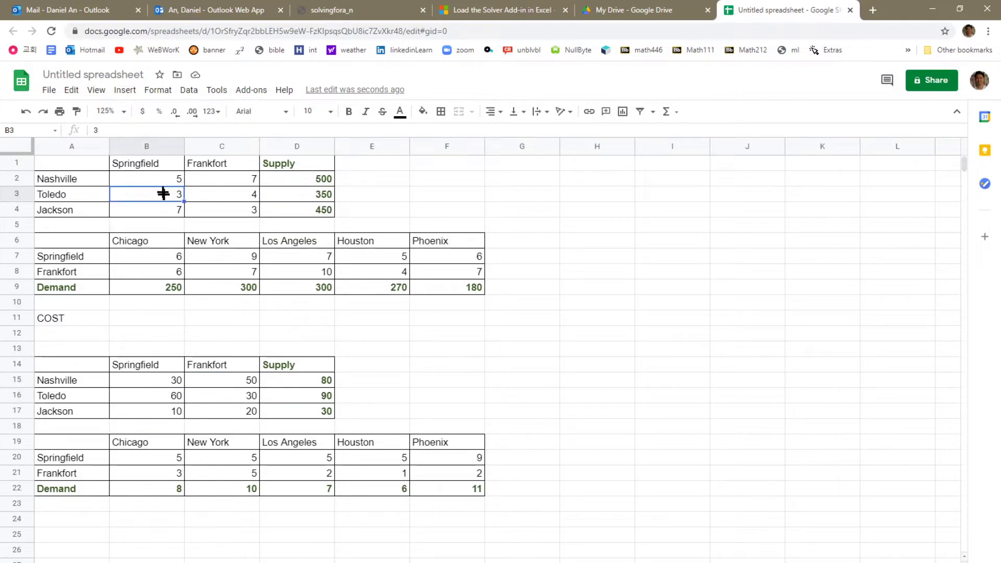
{"action": "left_click", "coordinate": [228, 396]}
{"action": "left_click", "coordinate": [242, 193]}
{"action": "left_click", "coordinate": [149, 410]}
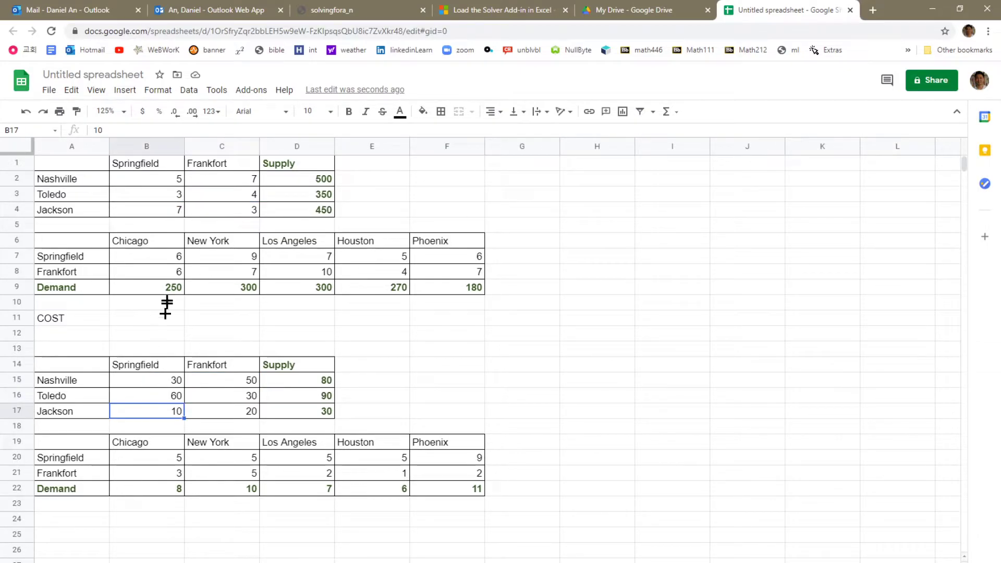
{"action": "left_click", "coordinate": [162, 208]}
{"action": "left_click", "coordinate": [236, 413]}
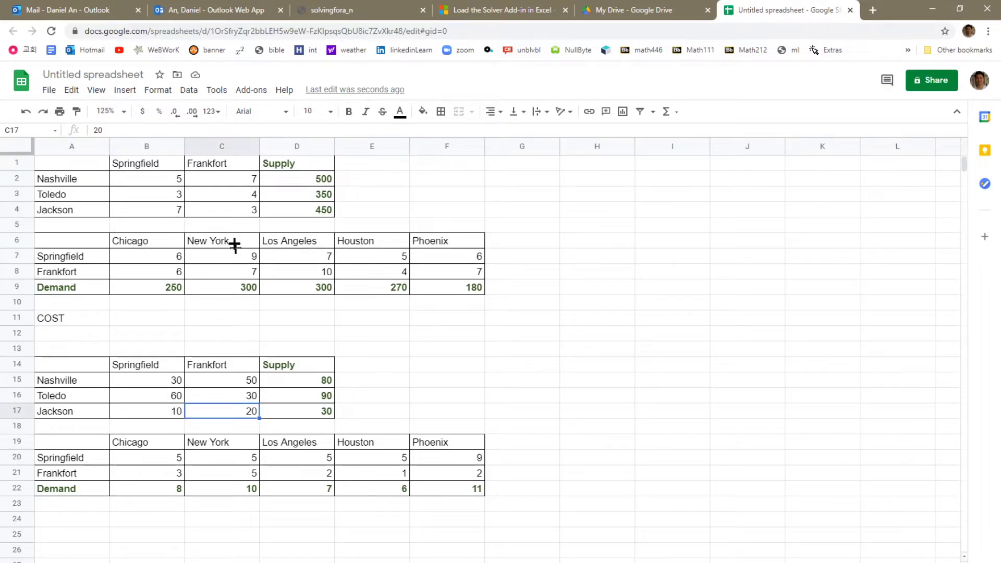
{"action": "left_click", "coordinate": [230, 213]}
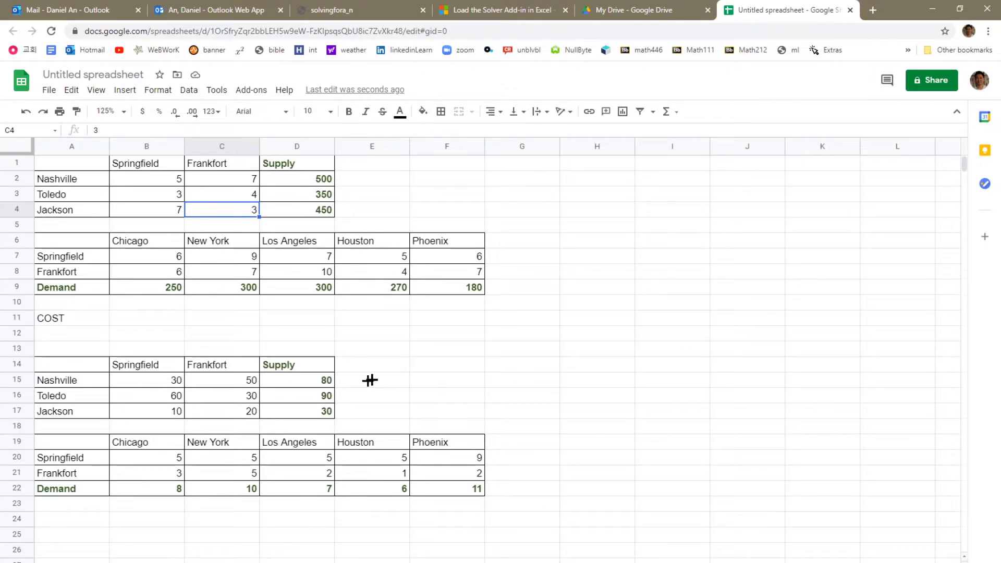
Start the COST formula in B11 with a SUMPRODUCT of unit costs B2:C4 and shipment amounts B15:C17.
{"action": "left_click", "coordinate": [127, 315]}
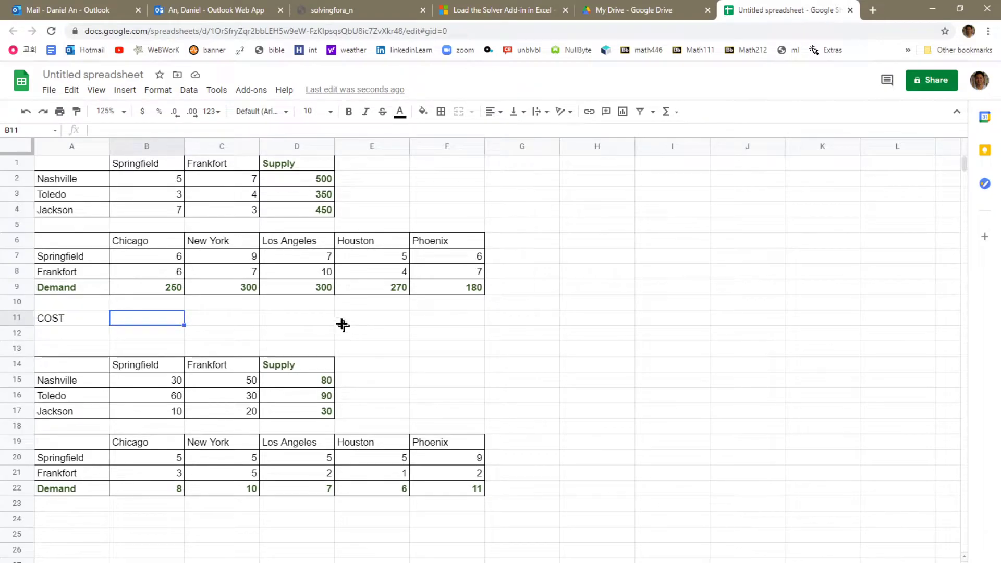
{"action": "left_click", "coordinate": [100, 129]}
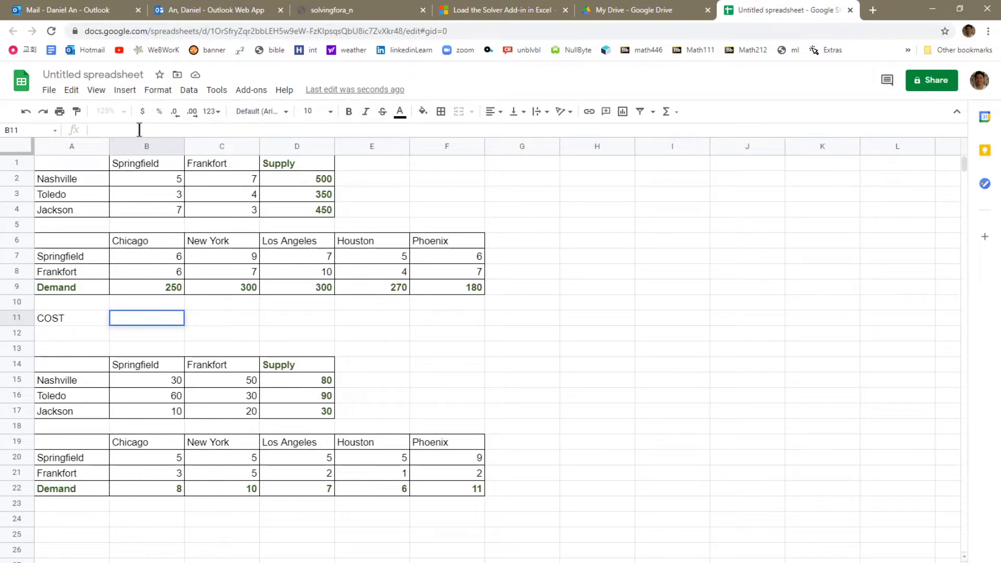
{"action": "type", "text": "="}
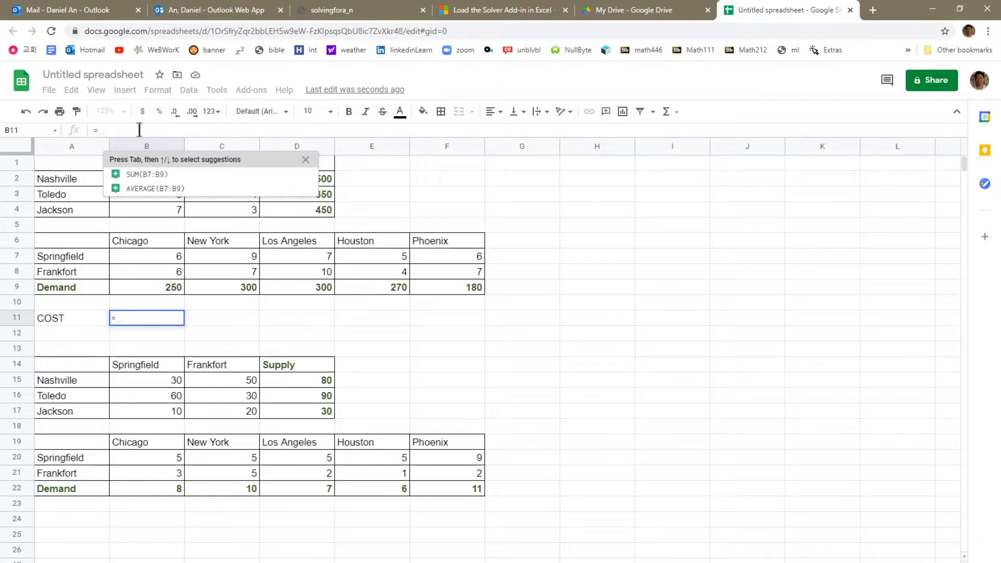
{"action": "type", "text": "sump"}
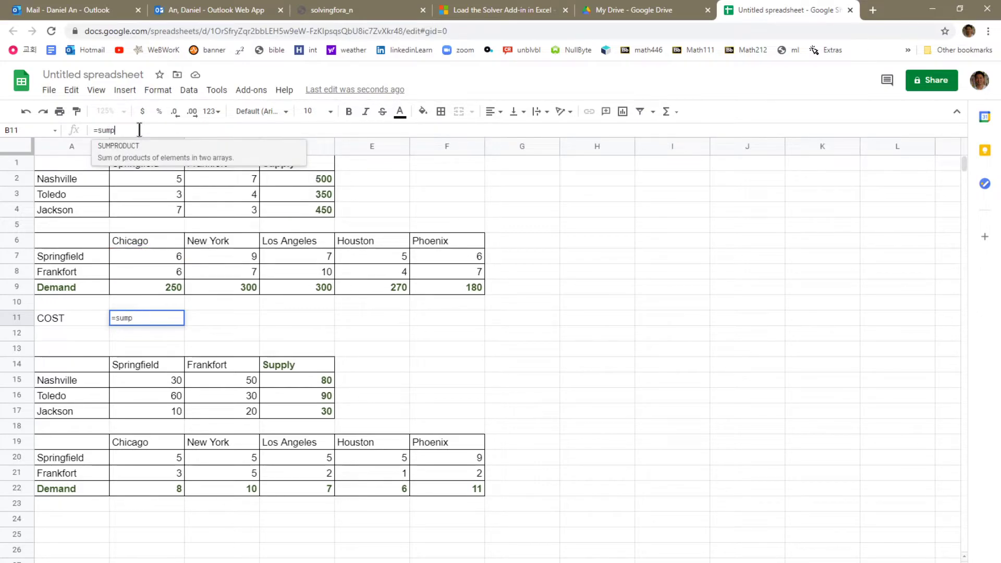
{"action": "left_click", "coordinate": [119, 150]}
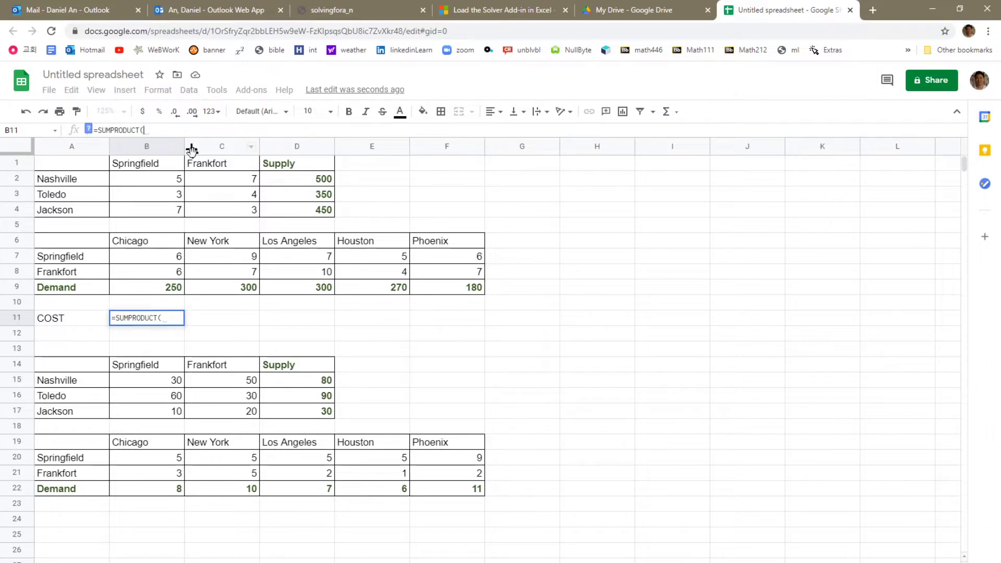
{"action": "left_click_drag", "start_coordinate": [136, 179], "coordinate": [201, 209]}
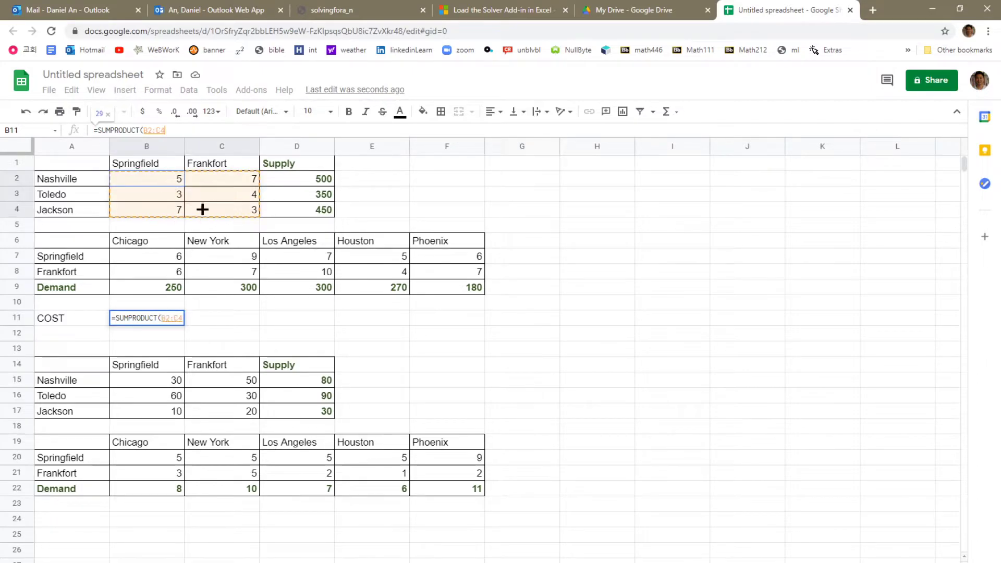
{"action": "type", "text": ","}
{"action": "left_click", "coordinate": [166, 382]}
{"action": "left_click_drag", "start_coordinate": [165, 382], "coordinate": [230, 412]}
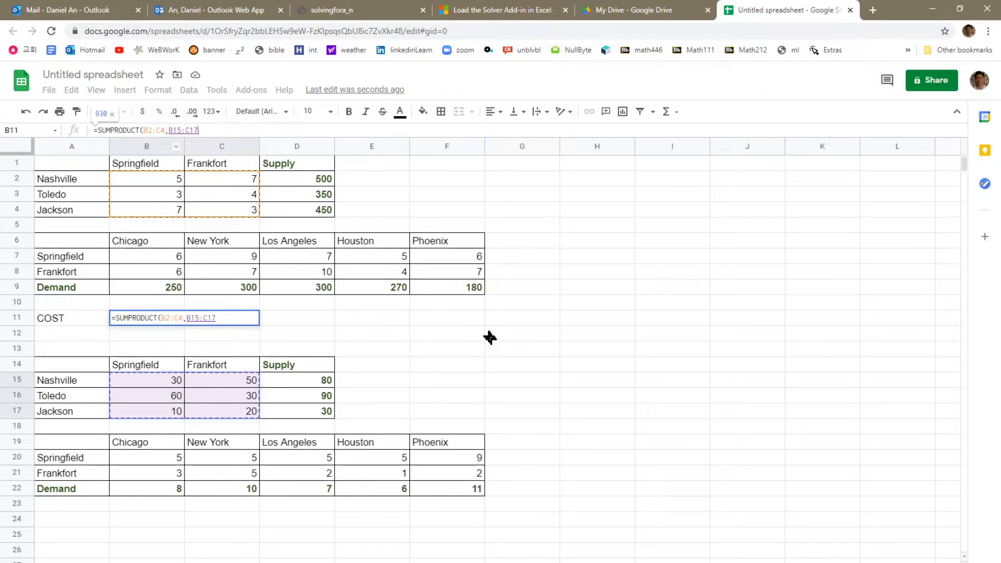
{"action": "type", "text": ")"}
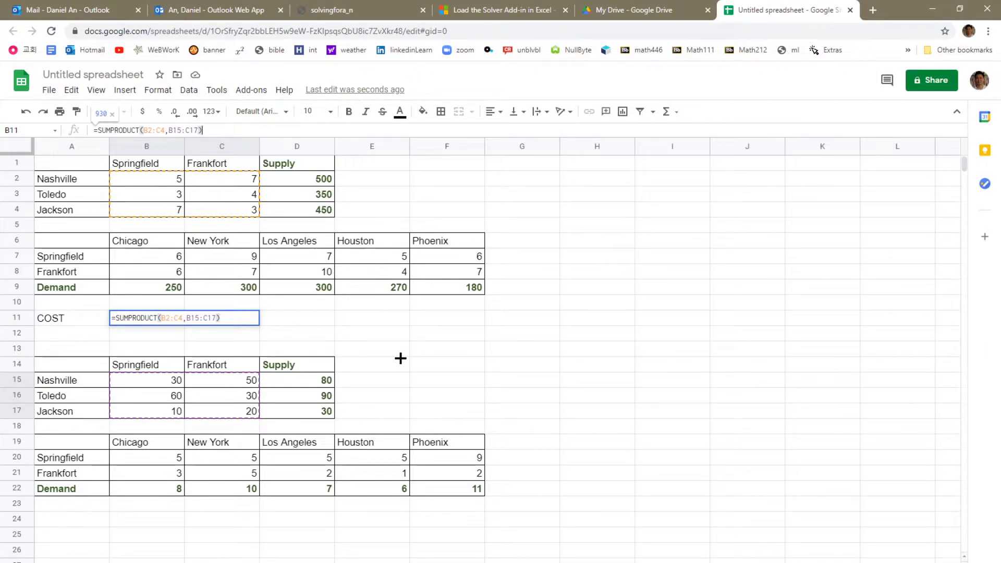
Add a second SUMPRODUCT of B7:F8 and B20:F21 to the cost formula in B11 and enter it.
{"action": "type", "text": "+"}
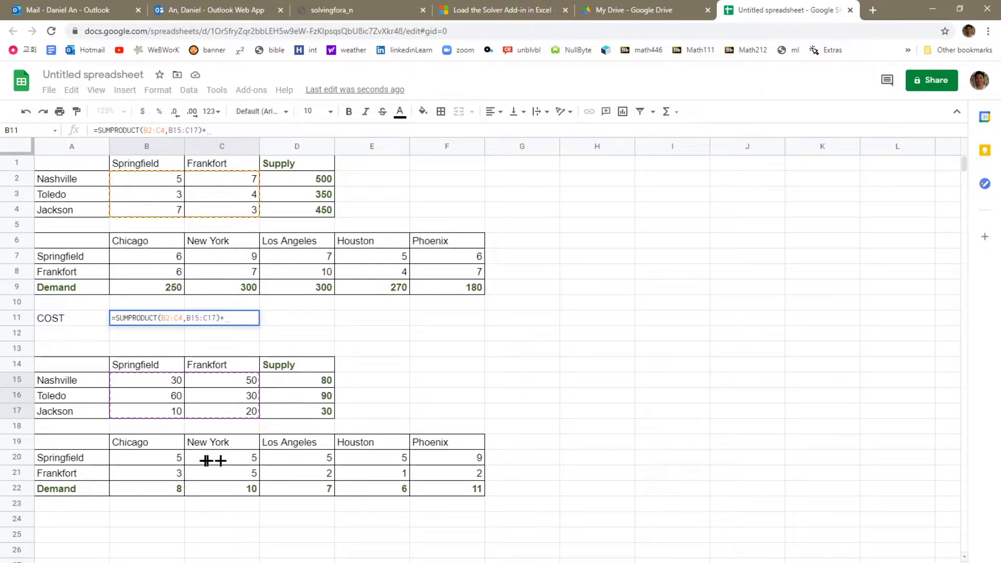
{"action": "left_click", "coordinate": [220, 132]}
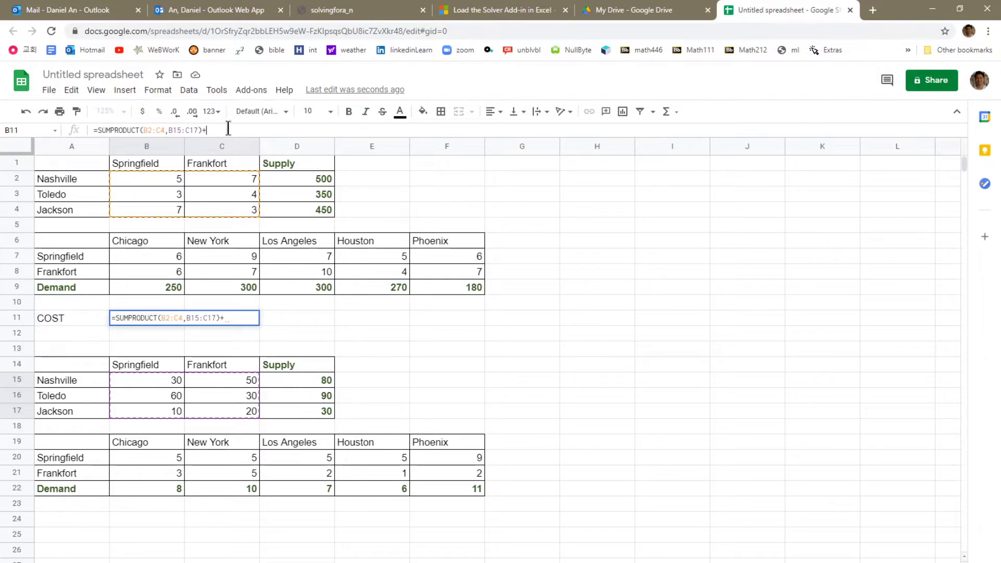
{"action": "type", "text": "SUMP"}
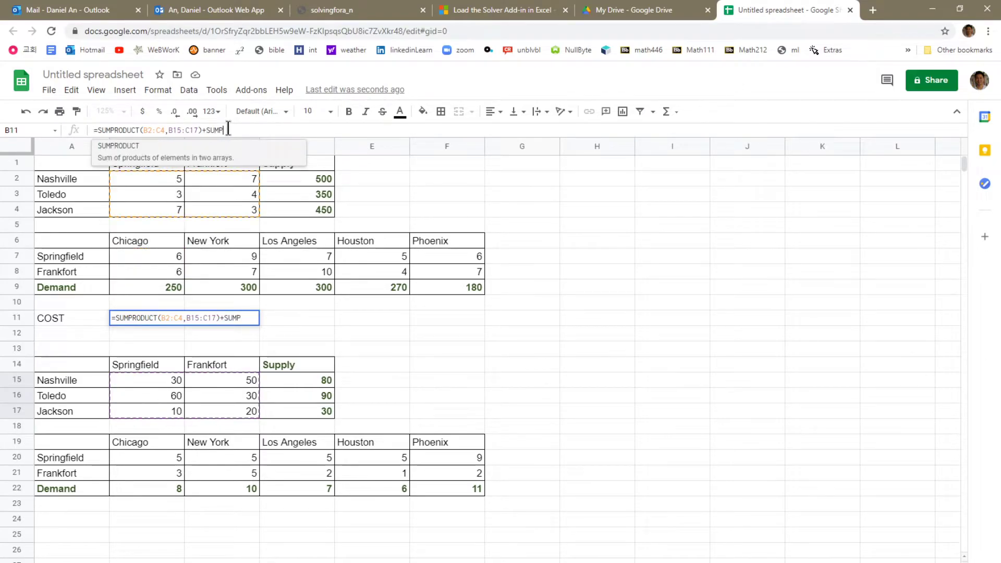
{"action": "left_click", "coordinate": [217, 150]}
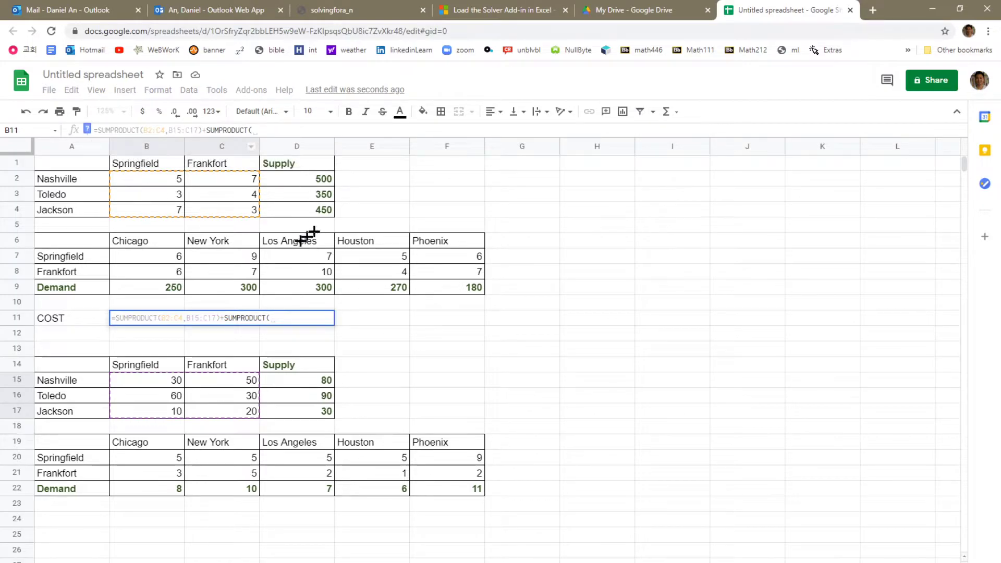
{"action": "left_click_drag", "start_coordinate": [144, 256], "coordinate": [422, 268]}
{"action": "type", "text": ","}
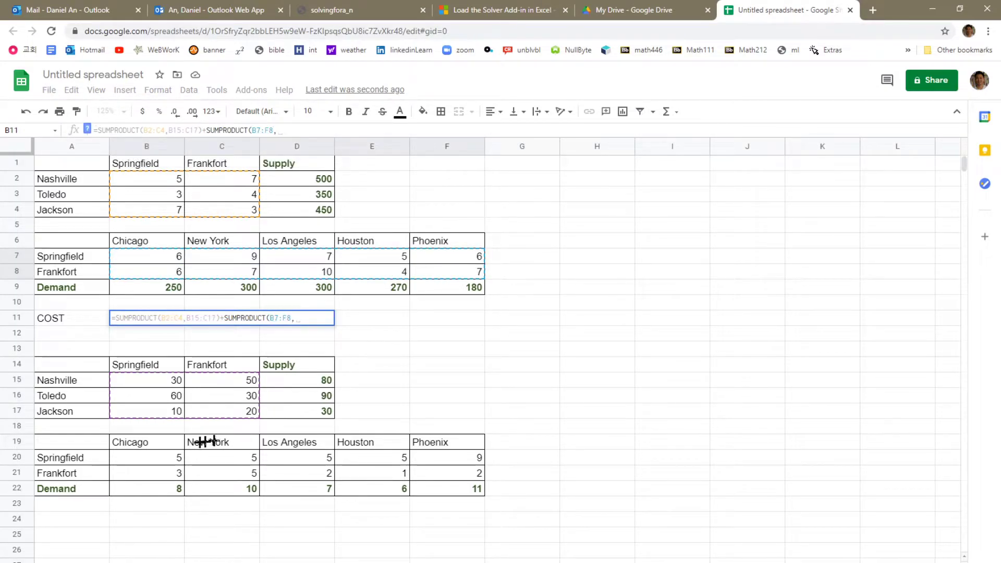
{"action": "left_click", "coordinate": [149, 456]}
{"action": "left_click_drag", "start_coordinate": [173, 459], "coordinate": [456, 471]}
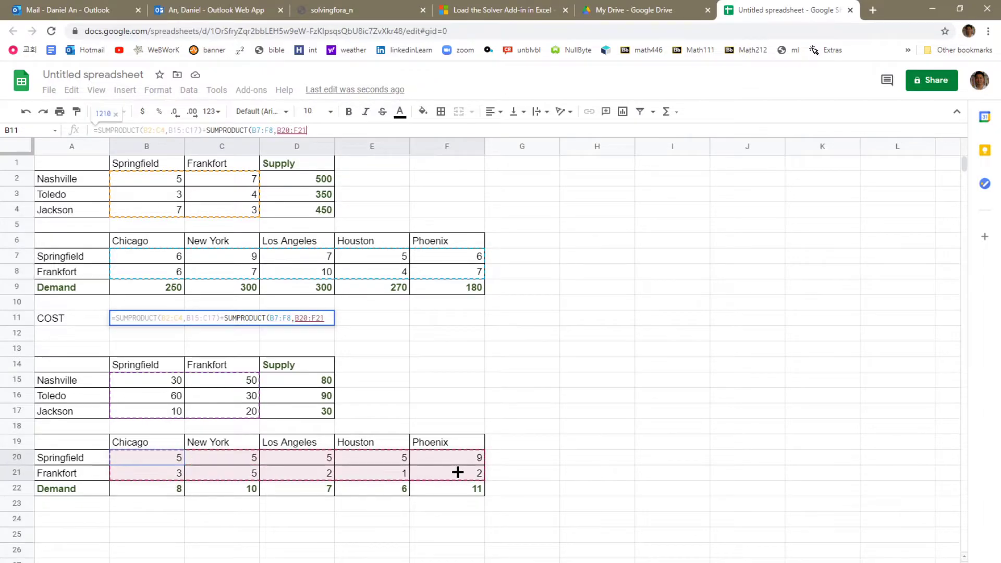
{"action": "type", "text": ")"}
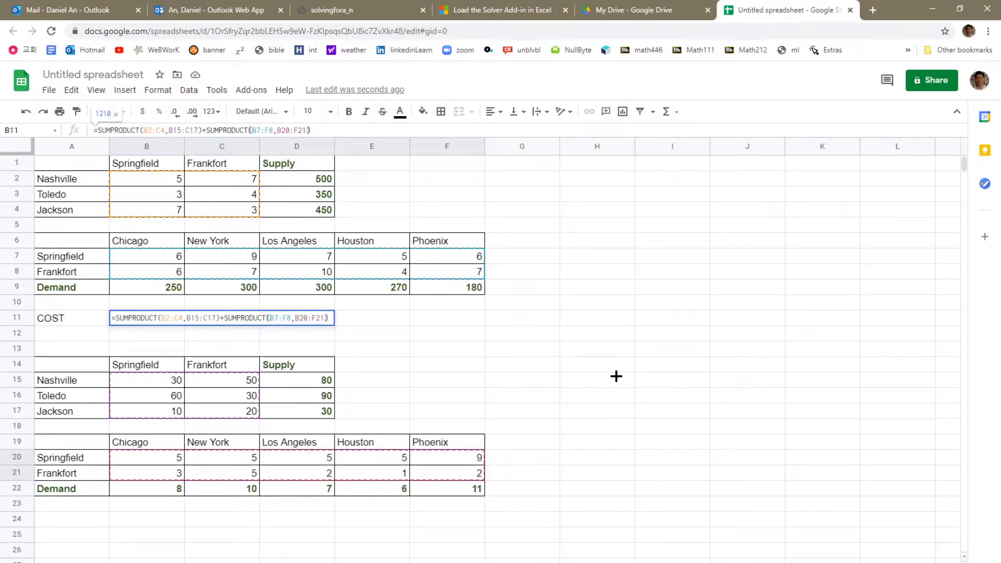
{"action": "key", "text": "Return"}
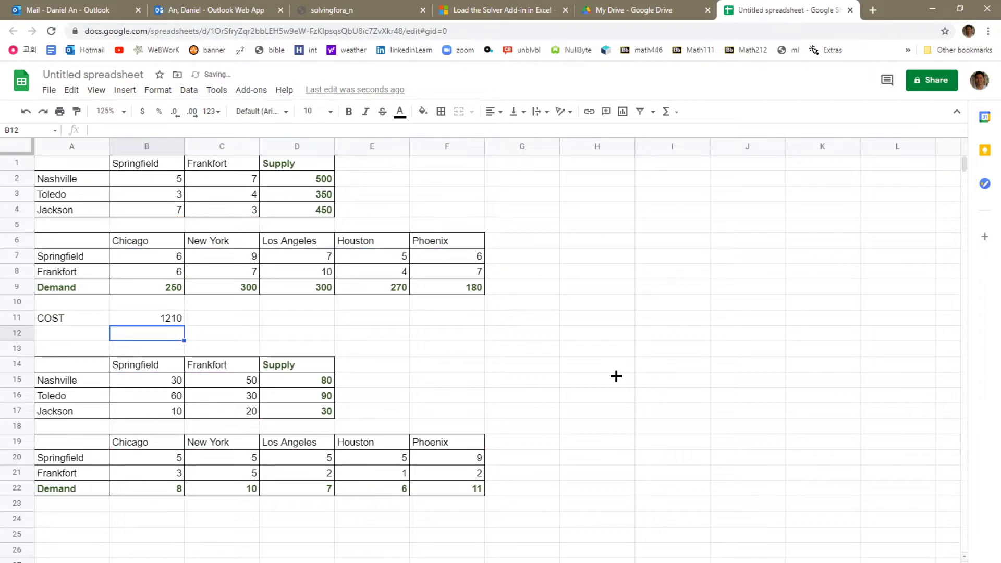
{"action": "left_click", "coordinate": [148, 318]}
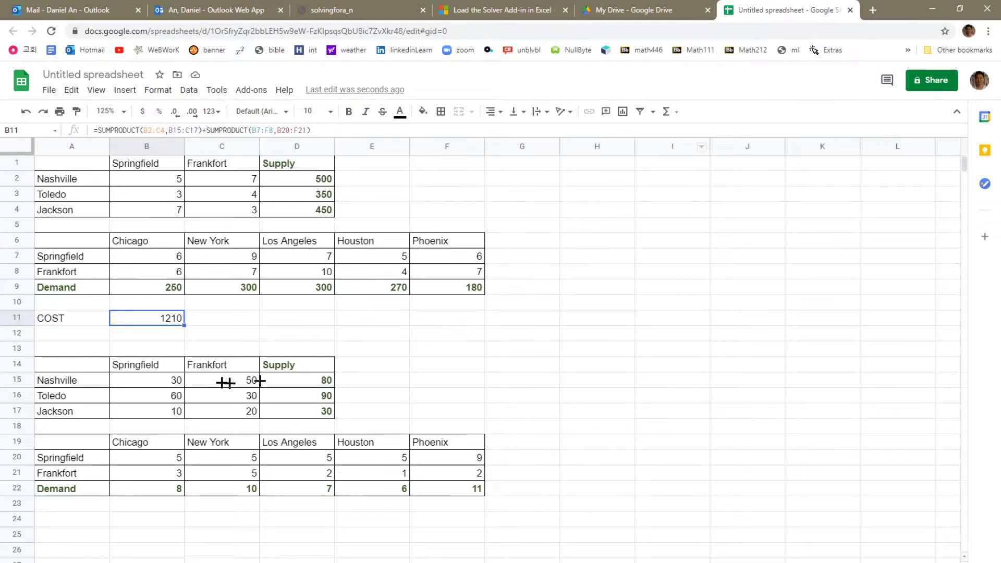
Delete the blank row 12 below the COST row.
{"action": "left_click", "coordinate": [48, 333]}
{"action": "left_click", "coordinate": [20, 334]}
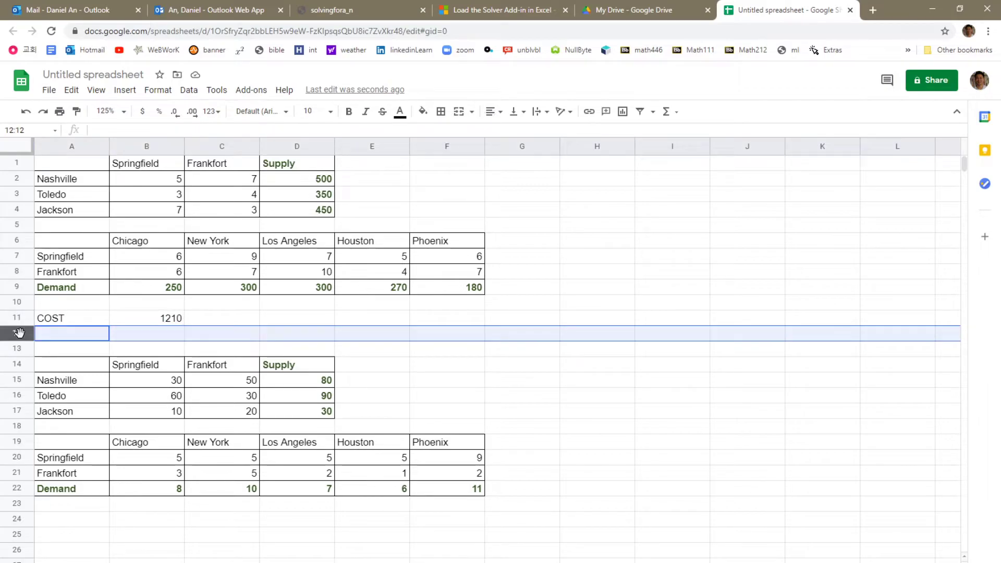
{"action": "right_click", "coordinate": [20, 334]}
{"action": "left_click", "coordinate": [27, 366]}
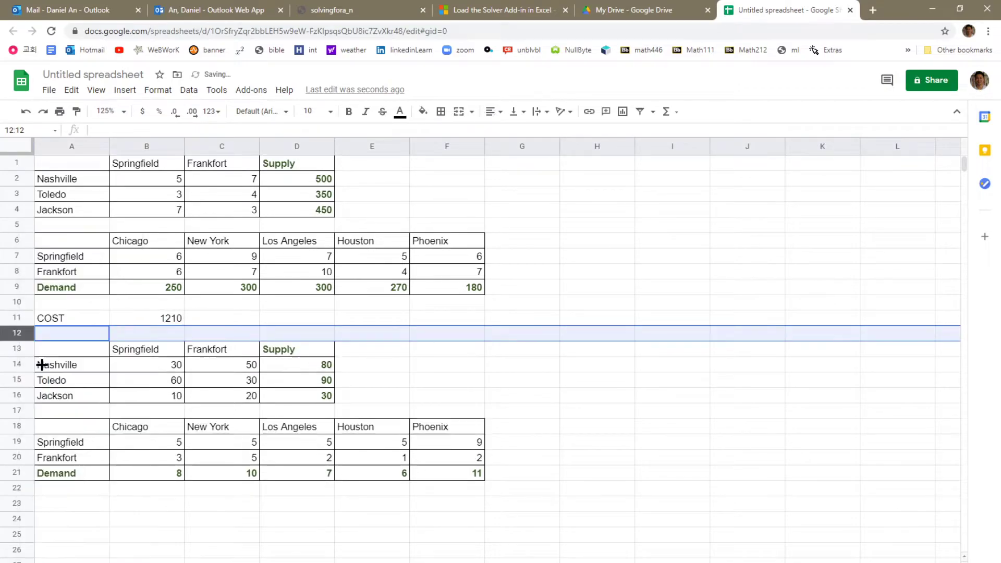
Insert one blank row below row 17, between the two shipment amount tables.
{"action": "left_click", "coordinate": [19, 411]}
{"action": "right_click", "coordinate": [19, 410]}
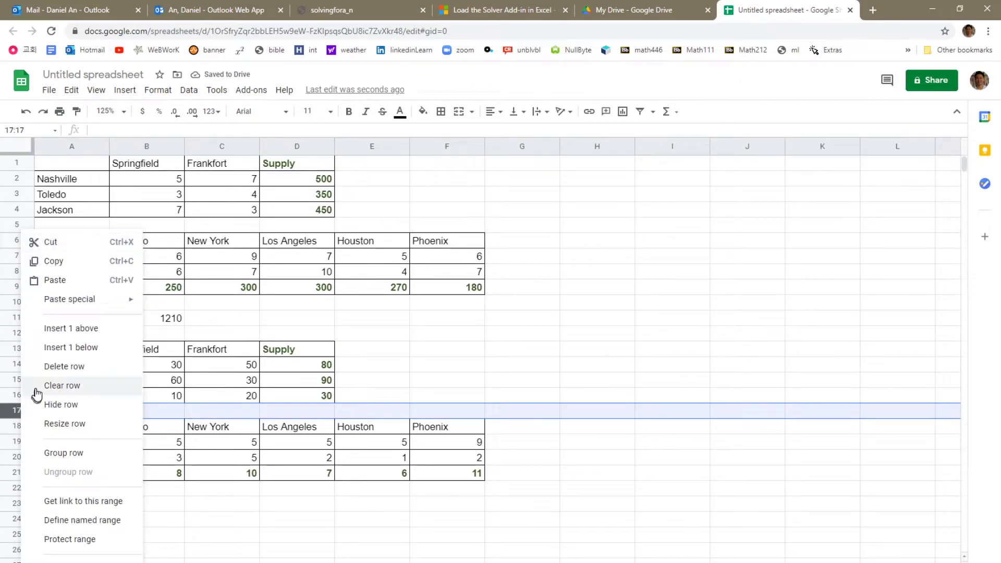
{"action": "left_click", "coordinate": [63, 347]}
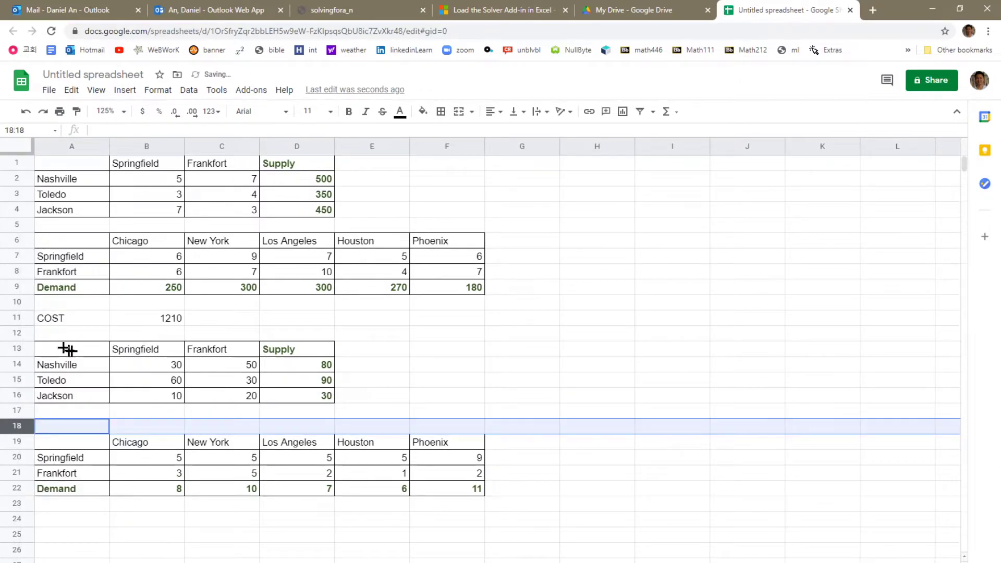
{"action": "left_click", "coordinate": [354, 414]}
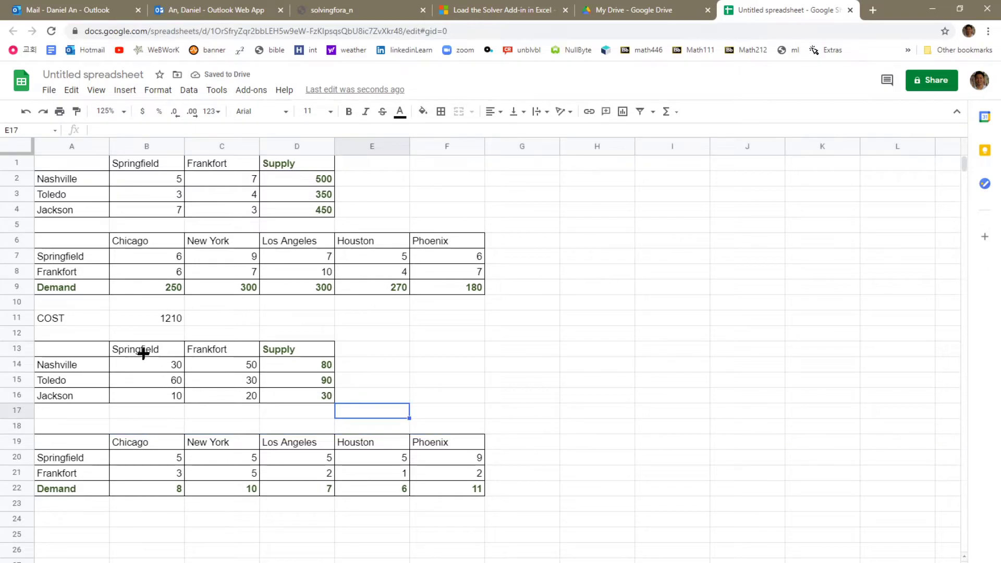
Total the Springfield shipment amounts B14:B16 with a SUM formula in B17.
{"action": "left_click", "coordinate": [139, 409]}
{"action": "left_click", "coordinate": [196, 411]}
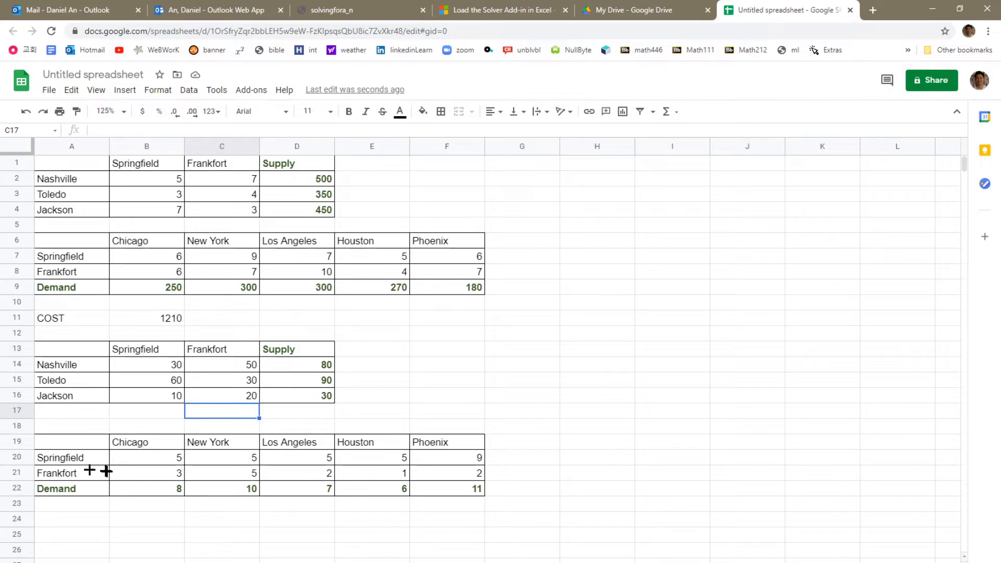
{"action": "left_click", "coordinate": [138, 411]}
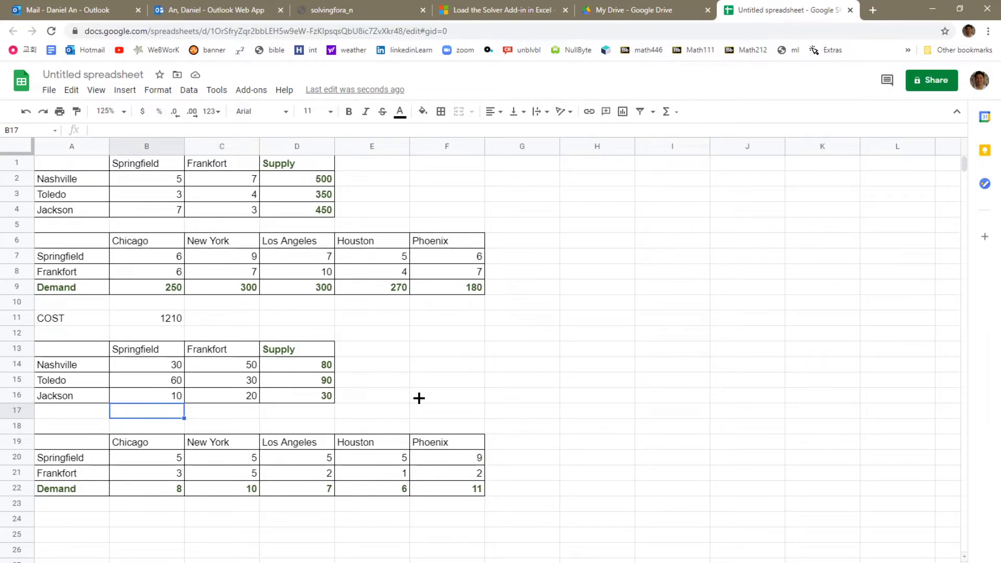
{"action": "left_click_drag", "start_coordinate": [159, 365], "coordinate": [141, 394]}
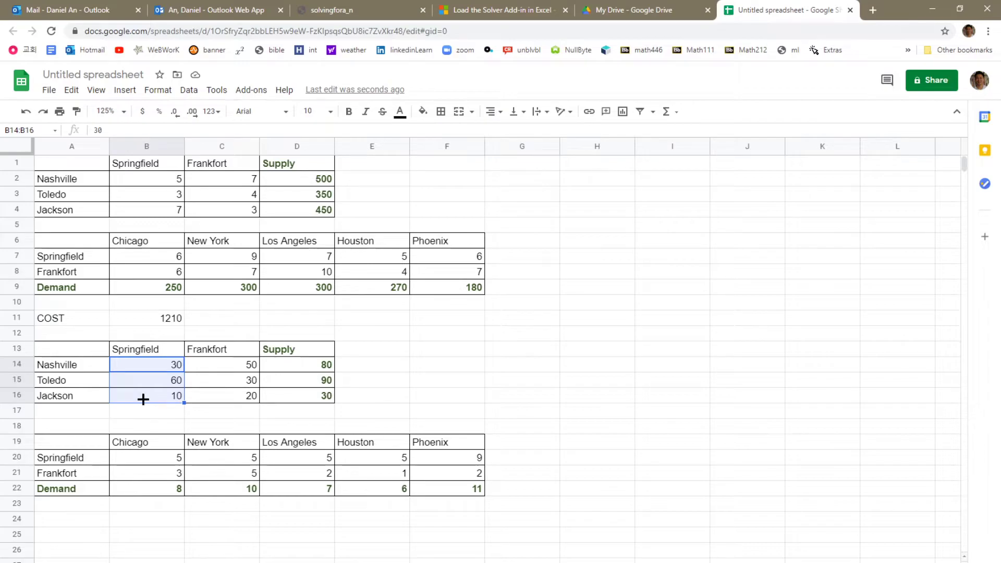
{"action": "left_click", "coordinate": [666, 112]}
{"action": "left_click", "coordinate": [670, 133]}
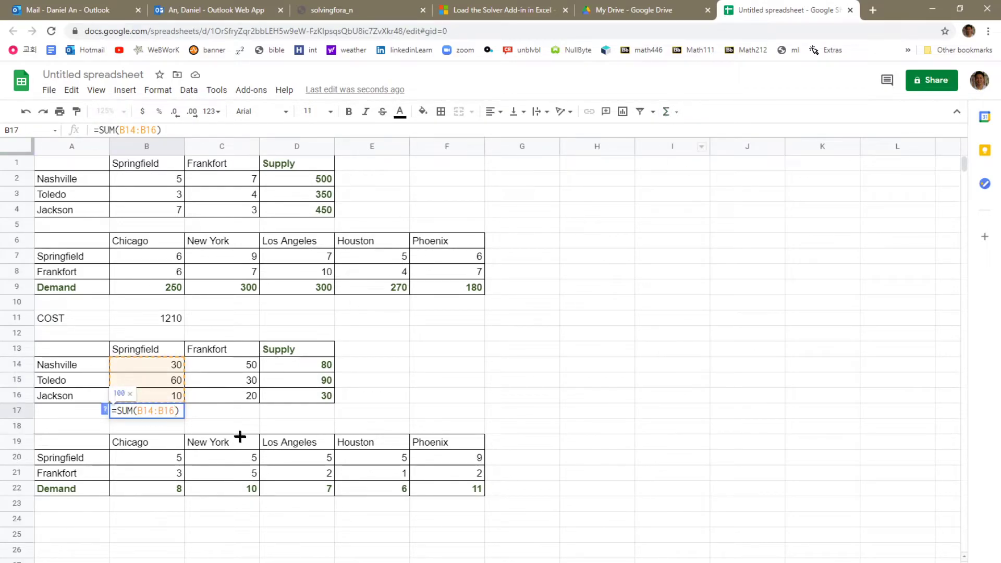
{"action": "key", "text": "Return"}
Extend the Springfield column's SUM formula from B17 to the Frankfort column in C17.
{"action": "left_click", "coordinate": [158, 413]}
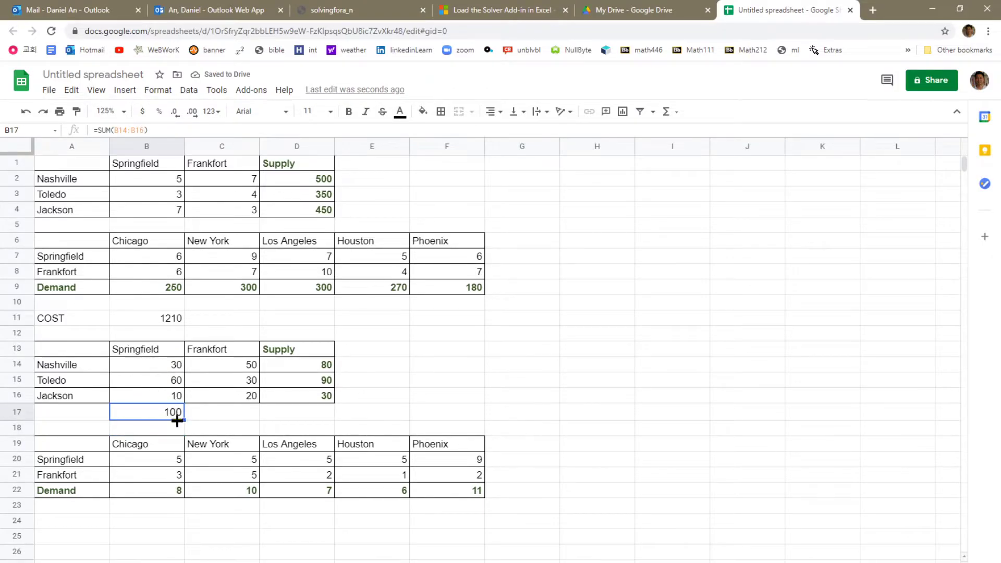
{"action": "left_click_drag", "start_coordinate": [185, 418], "coordinate": [190, 418]}
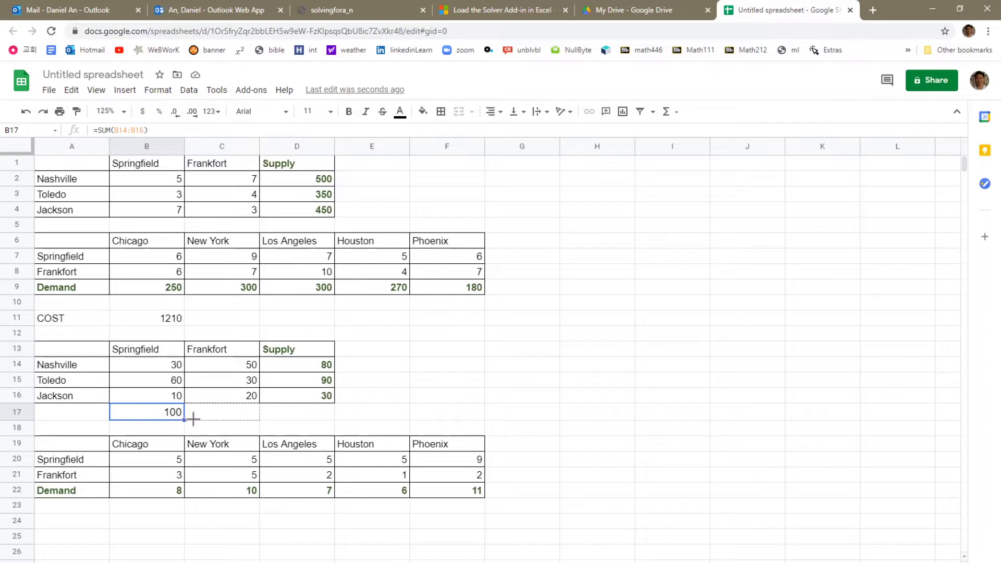
{"action": "left_click_drag", "start_coordinate": [250, 420], "coordinate": [250, 417]}
{"action": "left_click", "coordinate": [244, 417]}
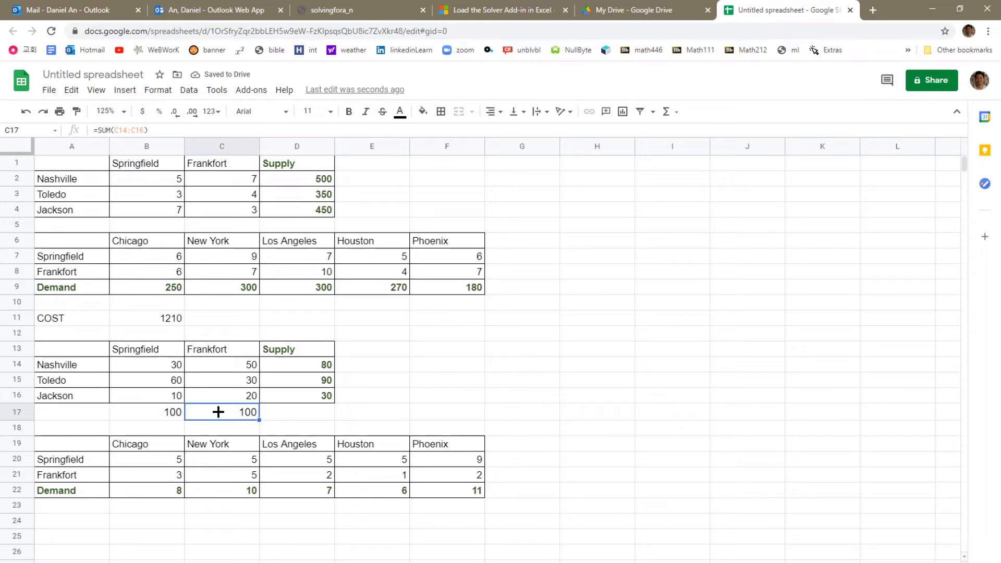
Total the Springfield row's outgoing amounts B20:F20 with a SUM formula in G20.
{"action": "left_click", "coordinate": [215, 537]}
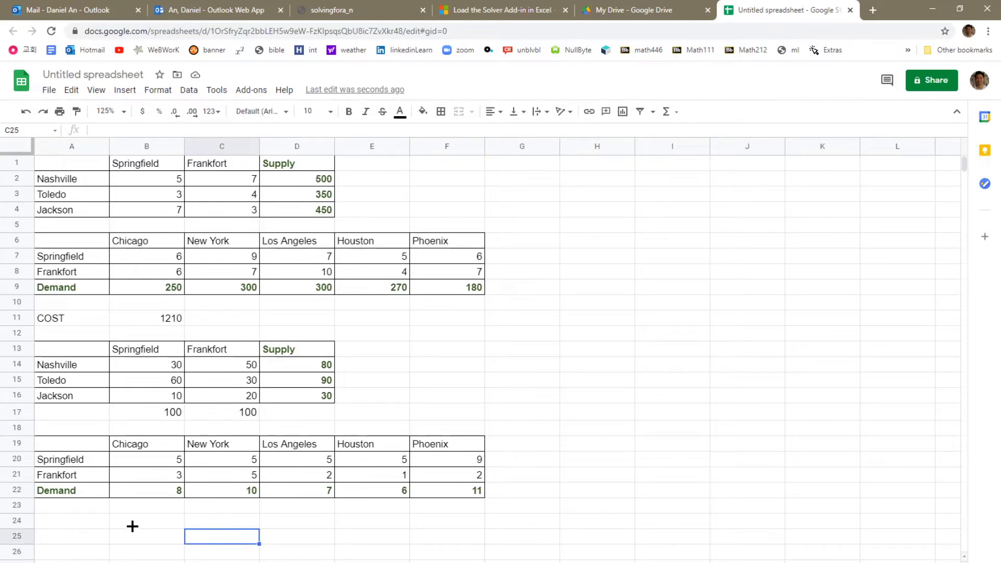
{"action": "left_click", "coordinate": [138, 460]}
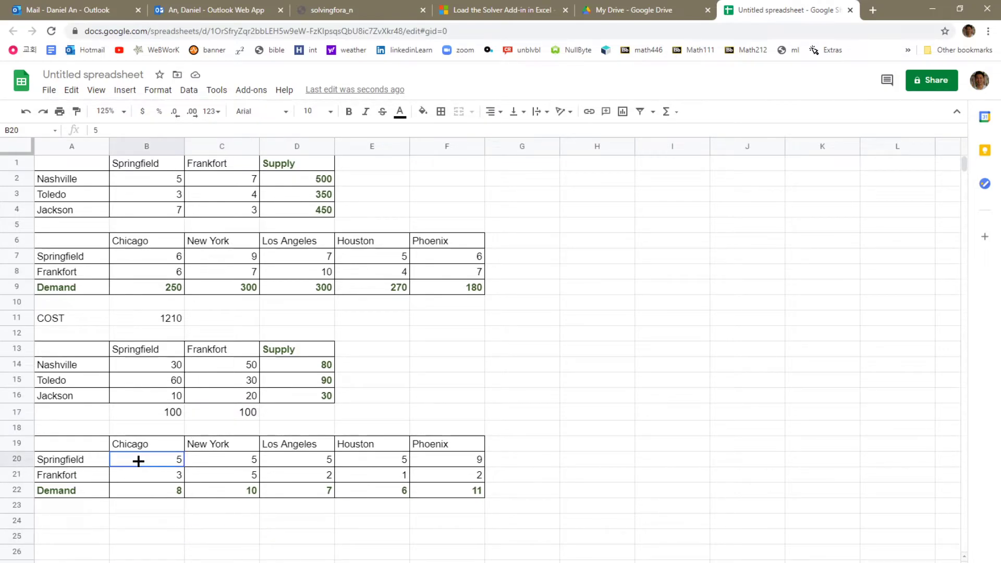
{"action": "left_click_drag", "start_coordinate": [194, 457], "coordinate": [461, 462]}
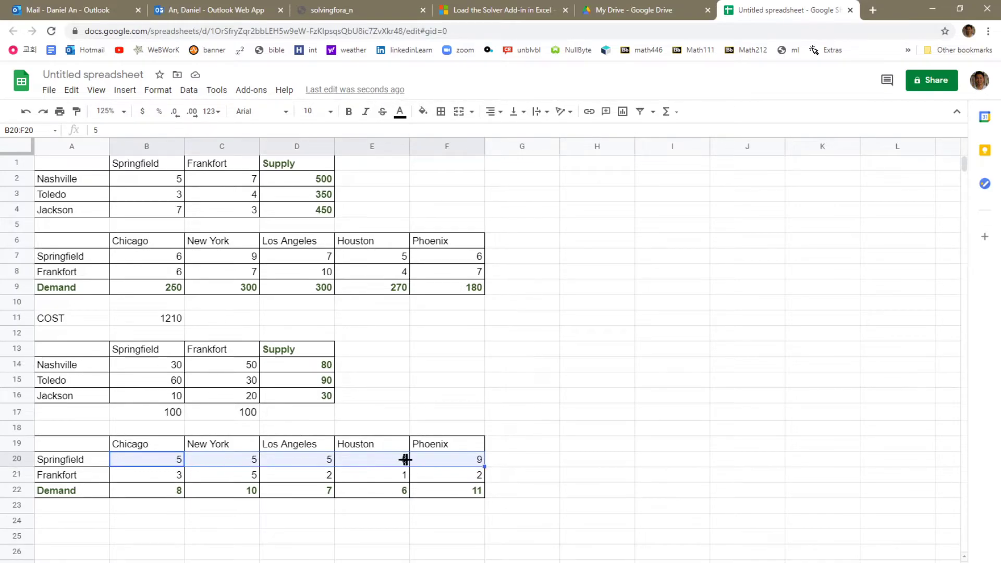
{"action": "left_click", "coordinate": [667, 111]}
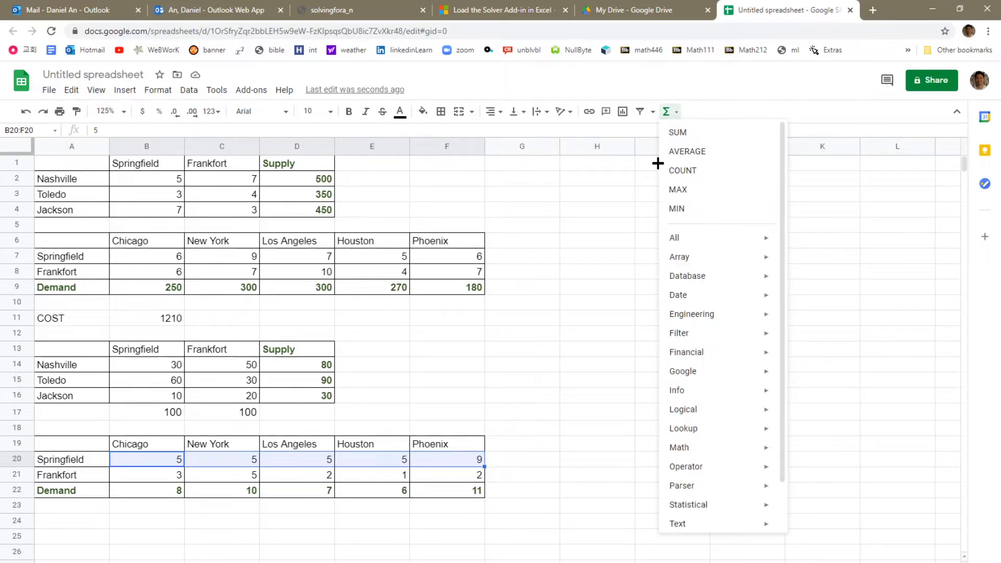
{"action": "left_click", "coordinate": [687, 138]}
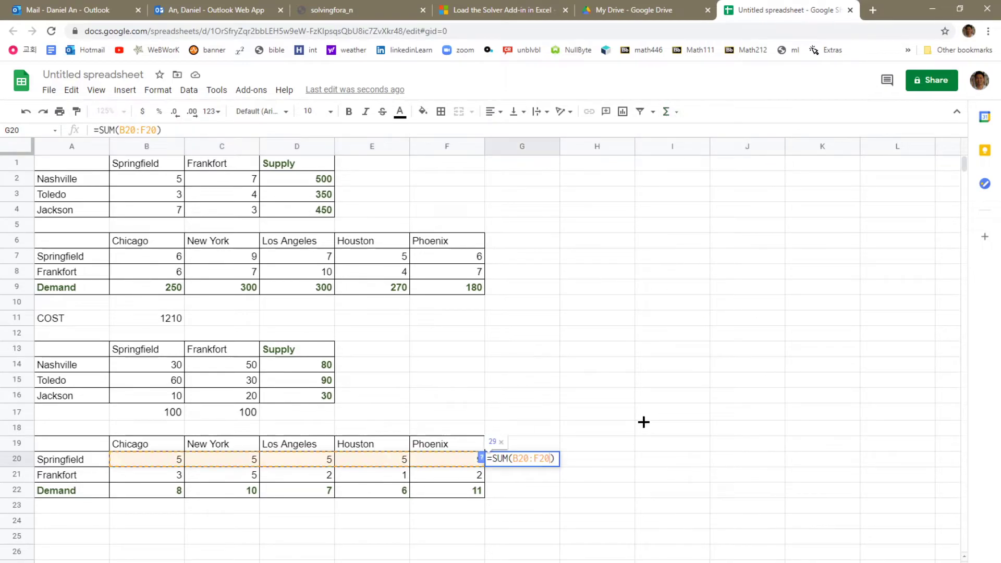
{"action": "key", "text": "Return"}
Extend the SUM formula in G20 down to the Frankfort row in G21.
{"action": "left_click", "coordinate": [531, 458]}
{"action": "mouse_move", "coordinate": [557, 465]}
{"action": "left_mouse_down"}
{"action": "mouse_move", "coordinate": [559, 474]}
{"action": "mouse_move", "coordinate": [546, 464]}
{"action": "mouse_move", "coordinate": [556, 481]}
{"action": "left_mouse_up"}
{"action": "left_click", "coordinate": [518, 476]}
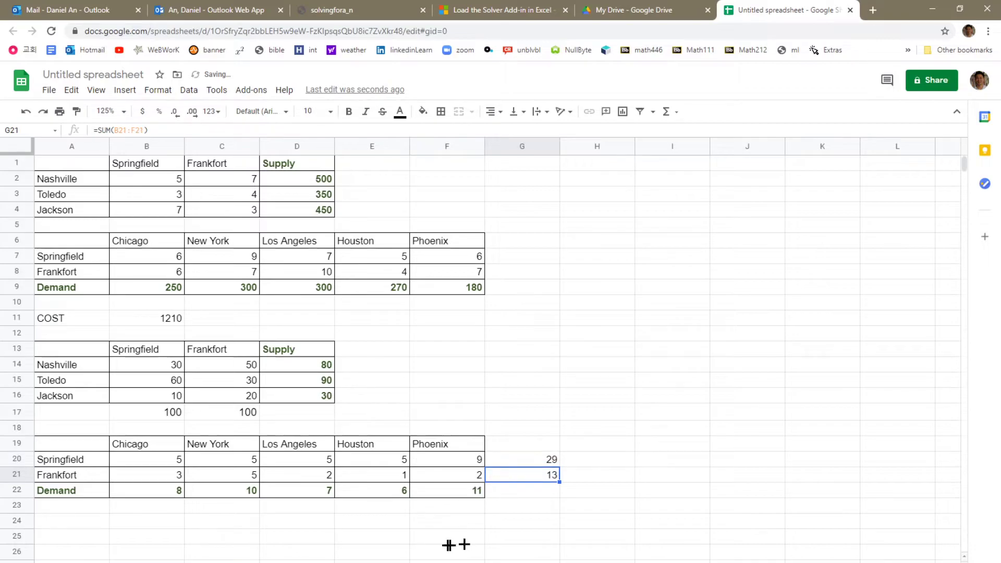
{"action": "left_click", "coordinate": [146, 412]}
{"action": "left_click", "coordinate": [538, 458]}
{"action": "left_click", "coordinate": [532, 473]}
{"action": "left_click", "coordinate": [524, 461]}
{"action": "left_click", "coordinate": [519, 411]}
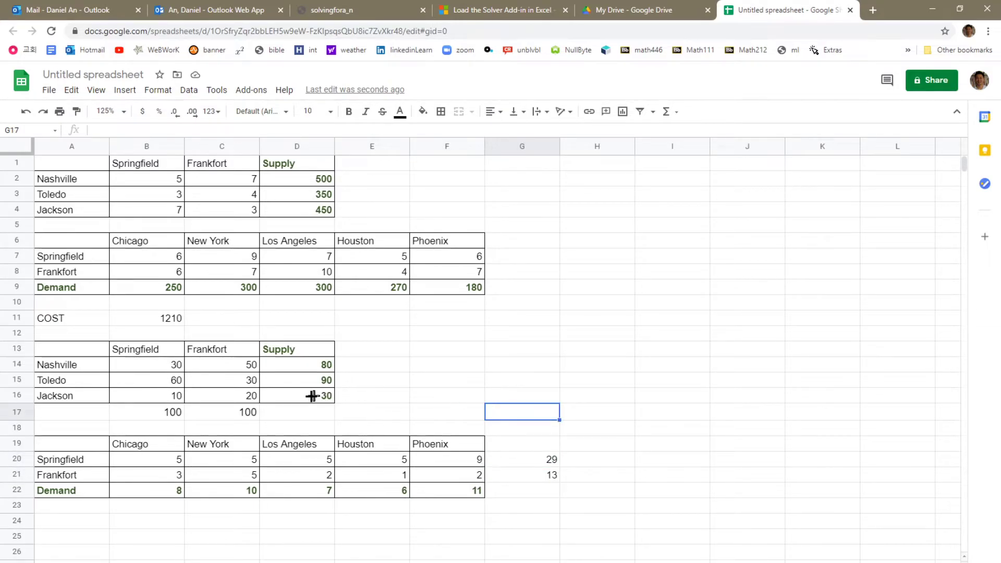
{"action": "left_click", "coordinate": [255, 319]}
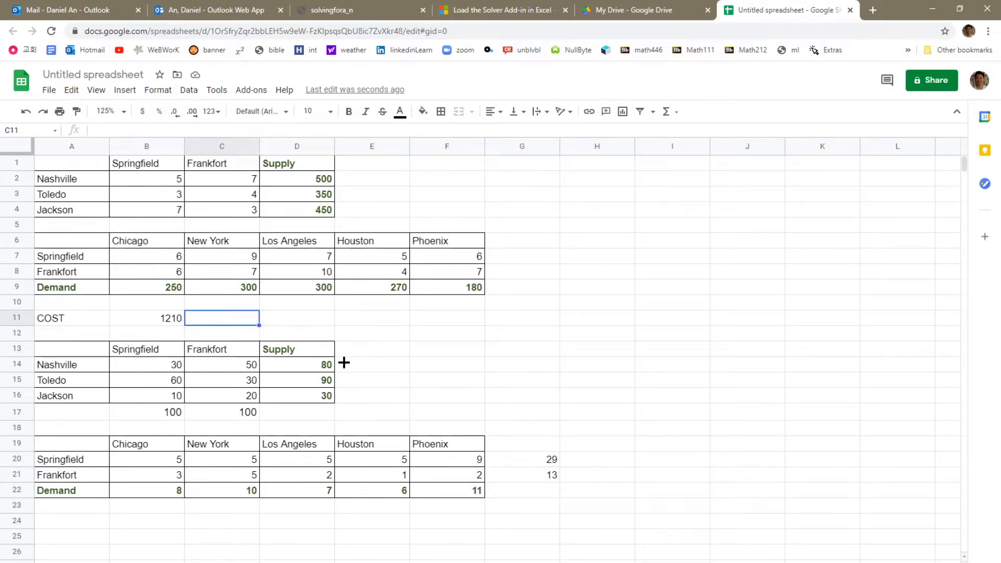
Search the Google Workspace Marketplace for the opensolver add-on, then close the marketplace.
{"action": "left_click", "coordinate": [193, 93]}
{"action": "left_click", "coordinate": [248, 92]}
{"action": "left_click", "coordinate": [248, 92]}
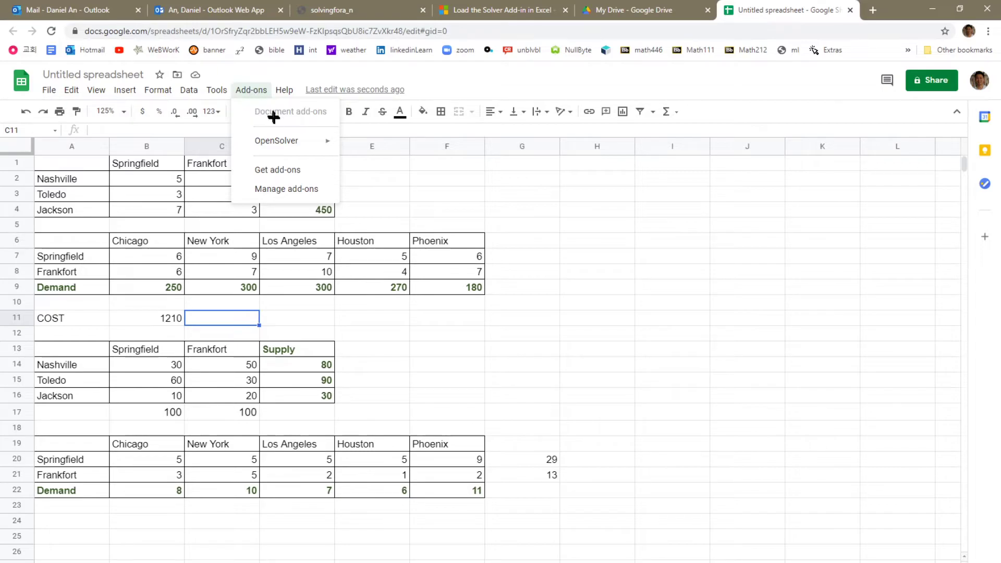
{"action": "mouse_move", "coordinate": [277, 147]}
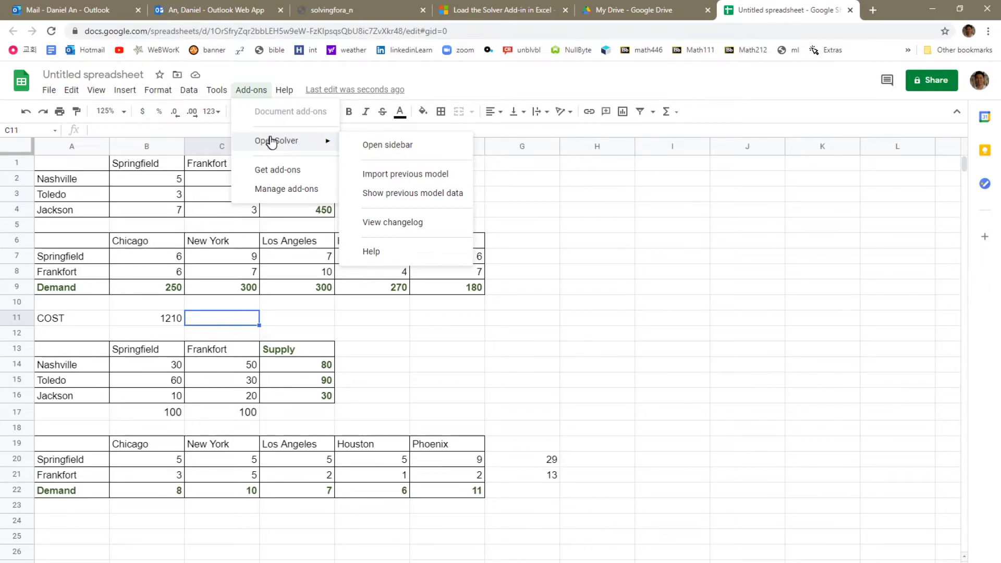
{"action": "left_click", "coordinate": [277, 170]}
{"action": "left_click", "coordinate": [543, 114]}
{"action": "type", "text": "open"}
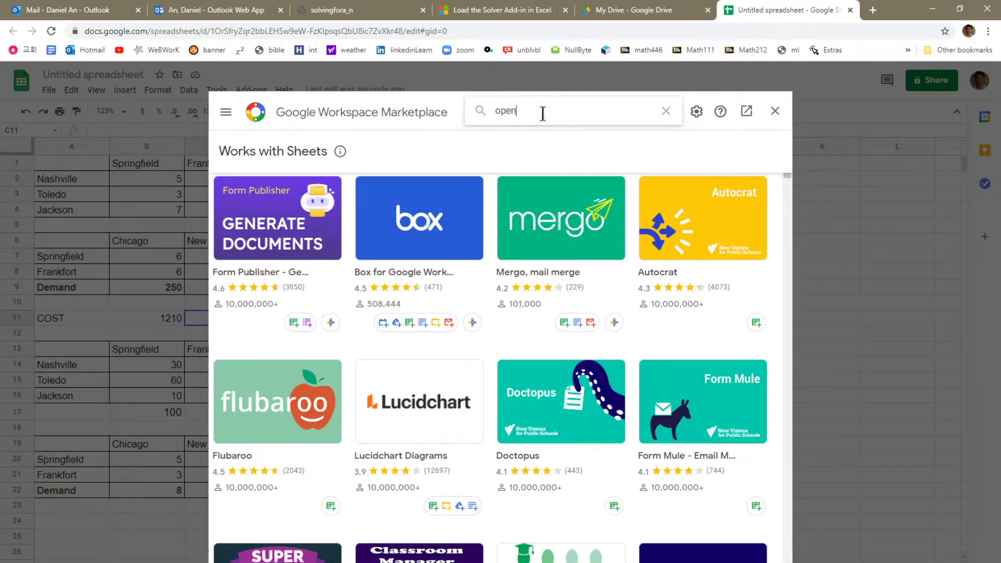
{"action": "type", "text": "solver"}
{"action": "key", "text": "Return"}
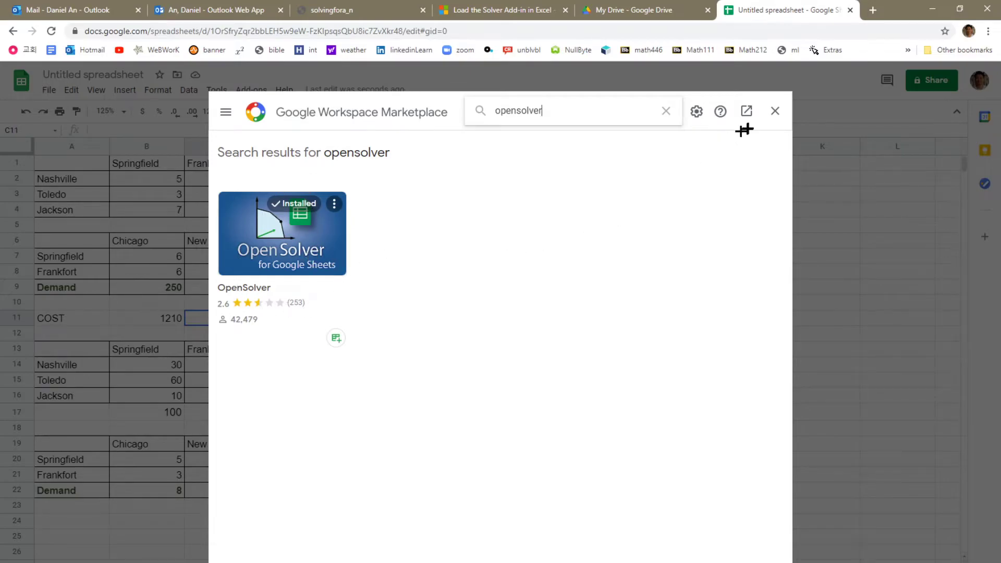
{"action": "left_click", "coordinate": [775, 111]}
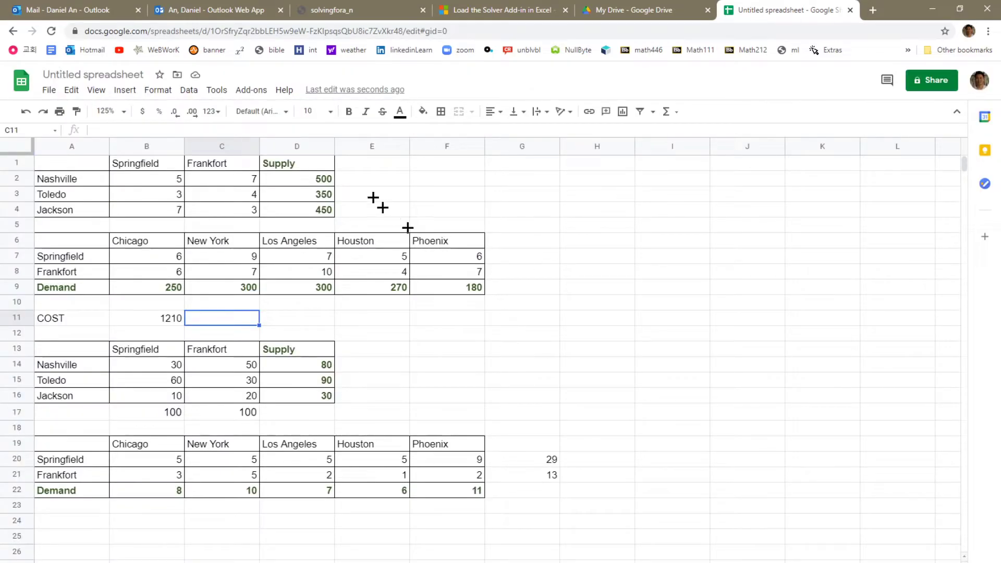
Open the OpenSolver sidebar and set the total cost cell B11 as the objective cell.
{"action": "left_click", "coordinate": [251, 90]}
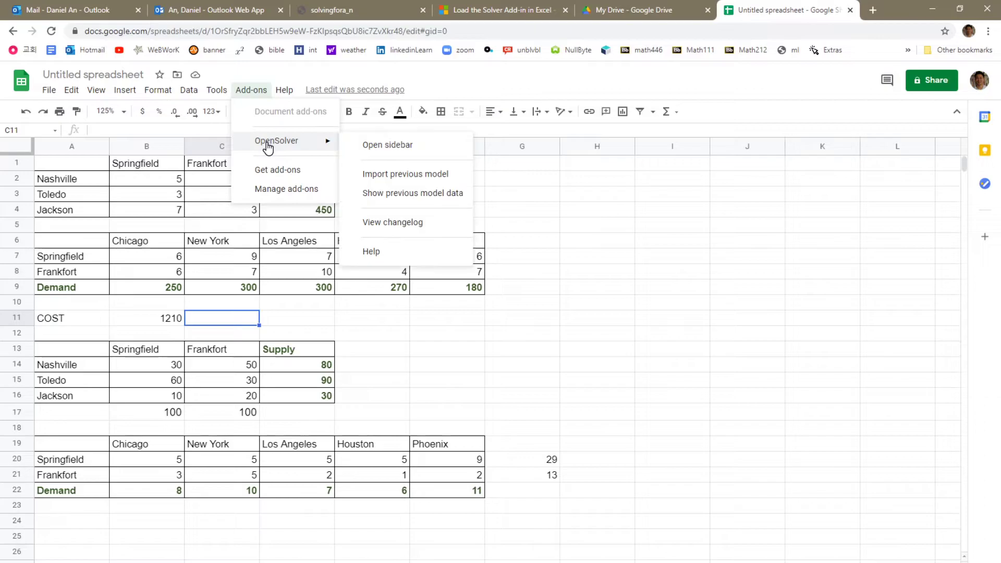
{"action": "left_click", "coordinate": [387, 150]}
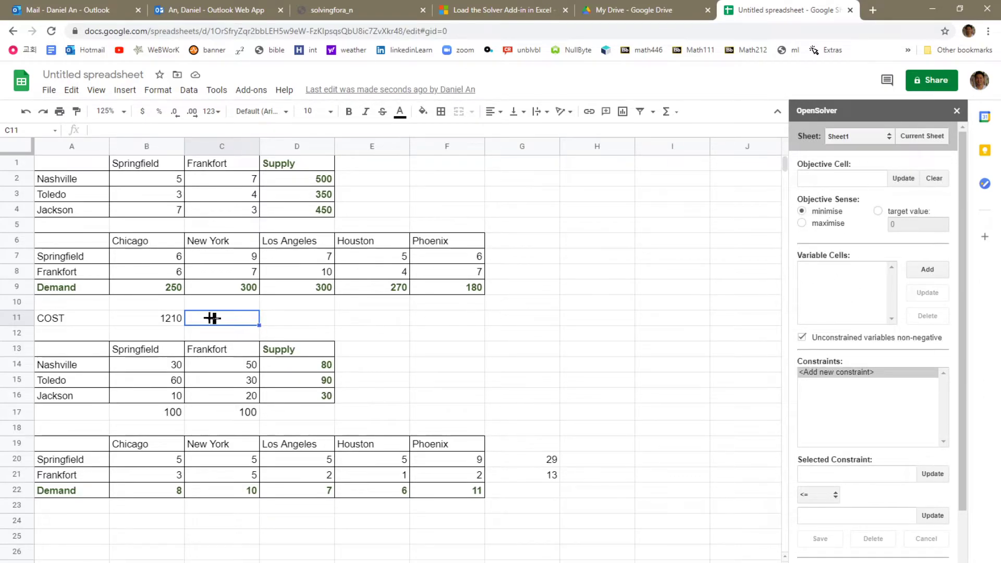
{"action": "left_click", "coordinate": [140, 320]}
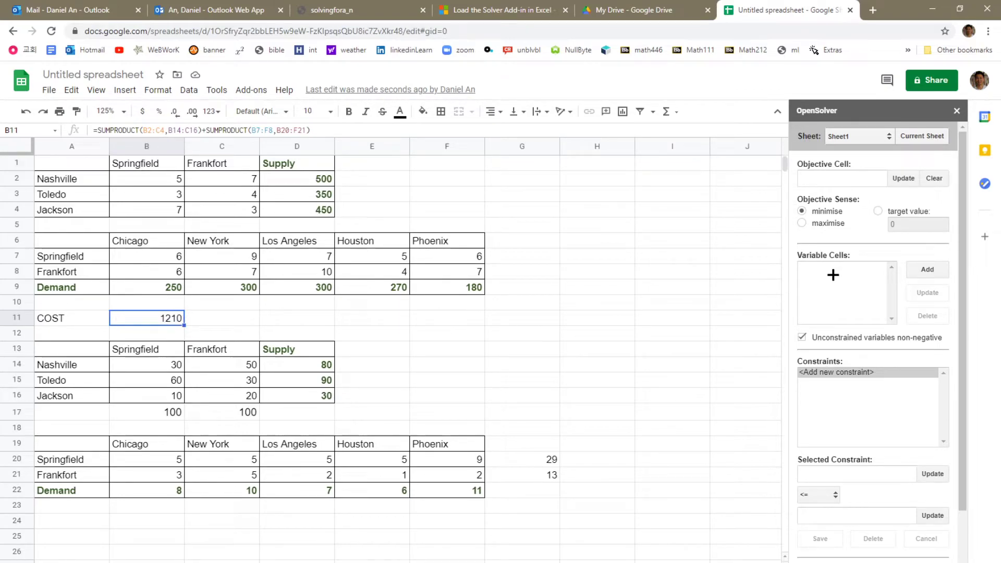
{"action": "left_click", "coordinate": [907, 179]}
Add the shipment ranges B14:C16 and B20:F21 as variable cells of the solver model.
{"action": "left_click", "coordinate": [137, 367]}
{"action": "left_click_drag", "start_coordinate": [131, 366], "coordinate": [208, 393]}
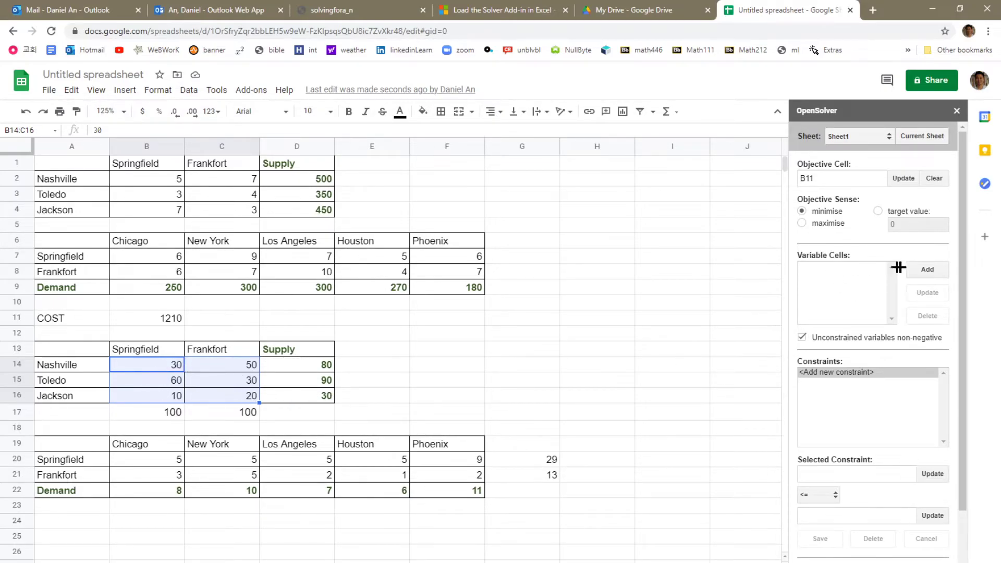
{"action": "left_click", "coordinate": [921, 269]}
{"action": "left_click_drag", "start_coordinate": [134, 457], "coordinate": [458, 478]}
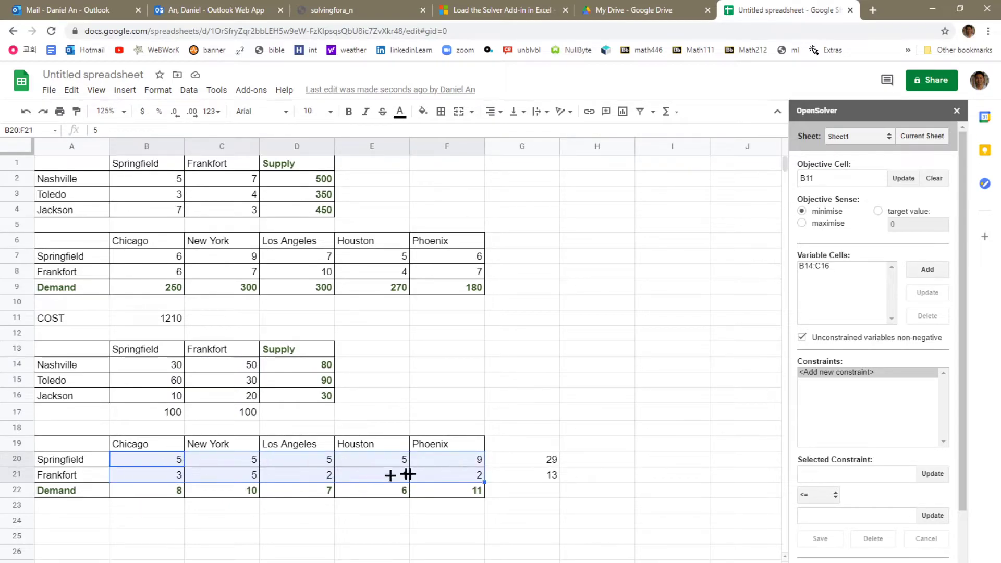
{"action": "left_click", "coordinate": [933, 272]}
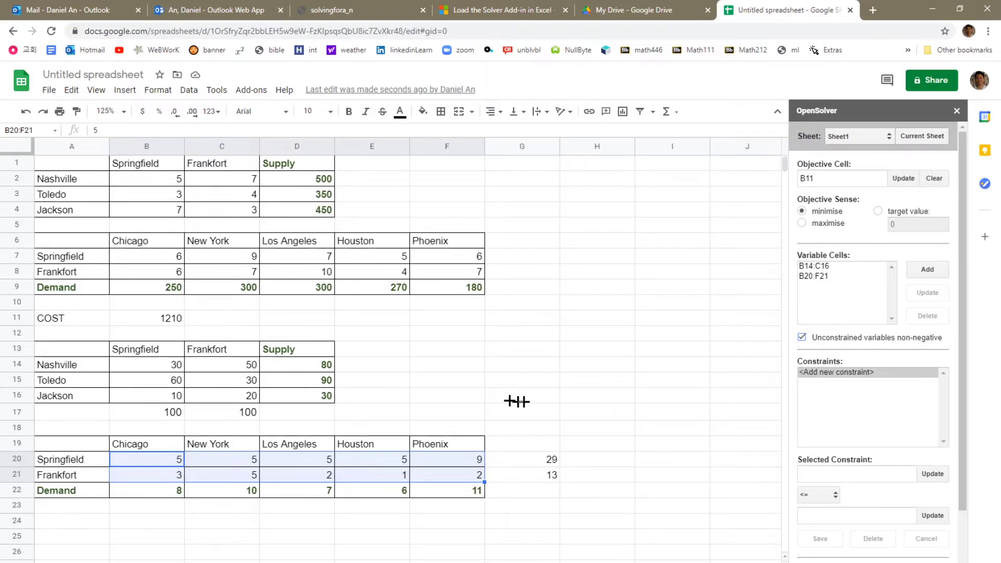
Add and save a supply constraint requiring D14:D16 <= D2:D4.
{"action": "left_click", "coordinate": [413, 394]}
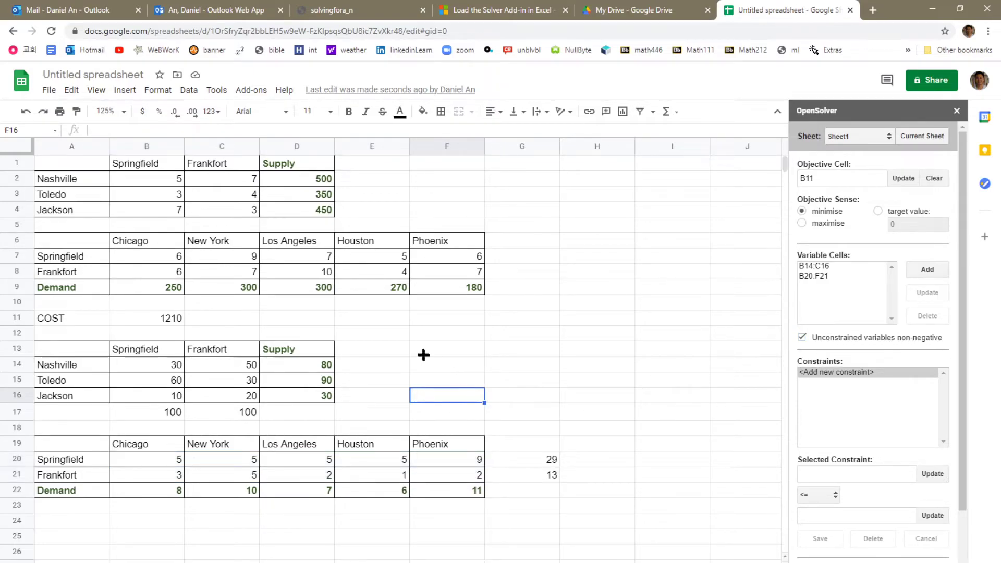
{"action": "left_click", "coordinate": [834, 372]}
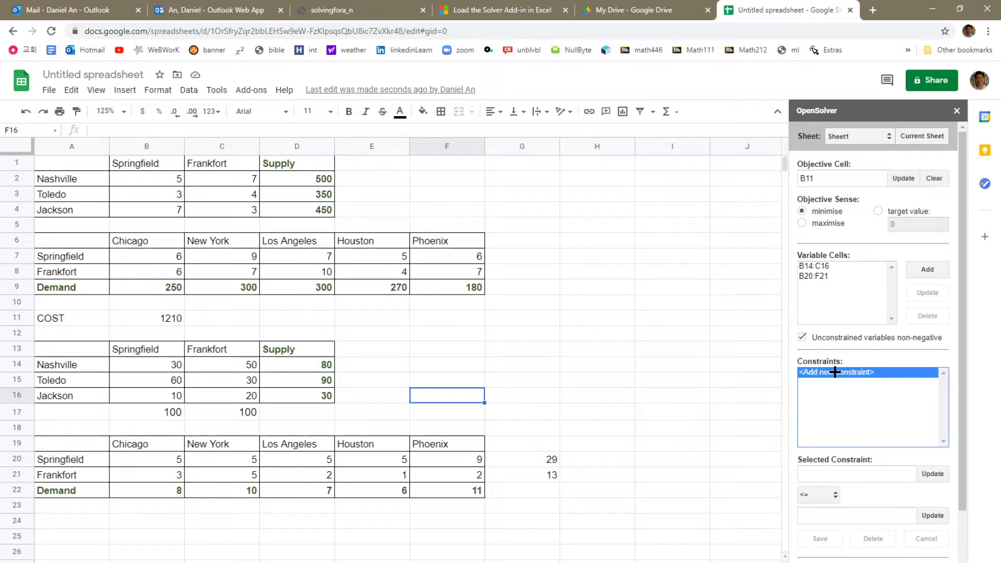
{"action": "left_click", "coordinate": [503, 367]}
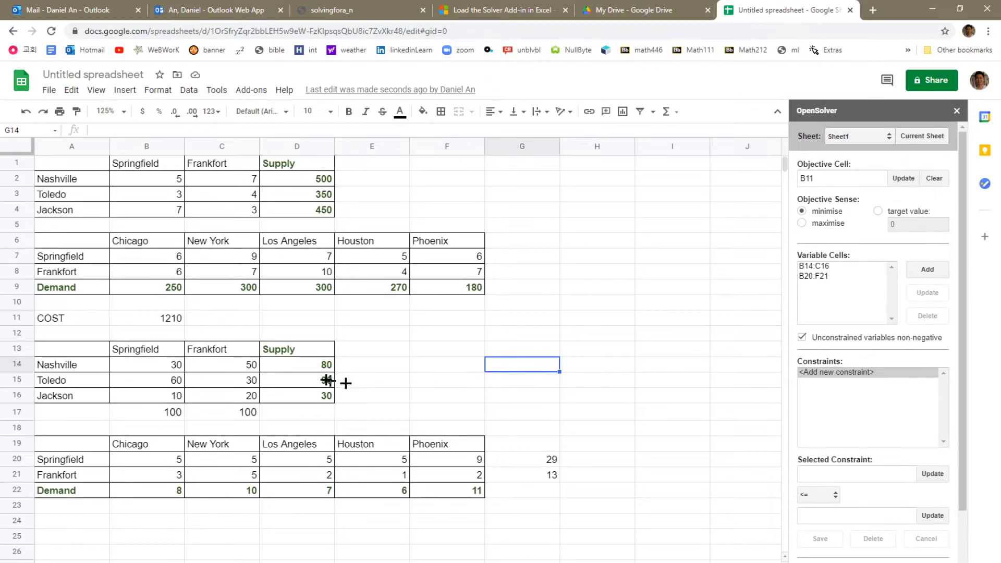
{"action": "left_click", "coordinate": [407, 362]}
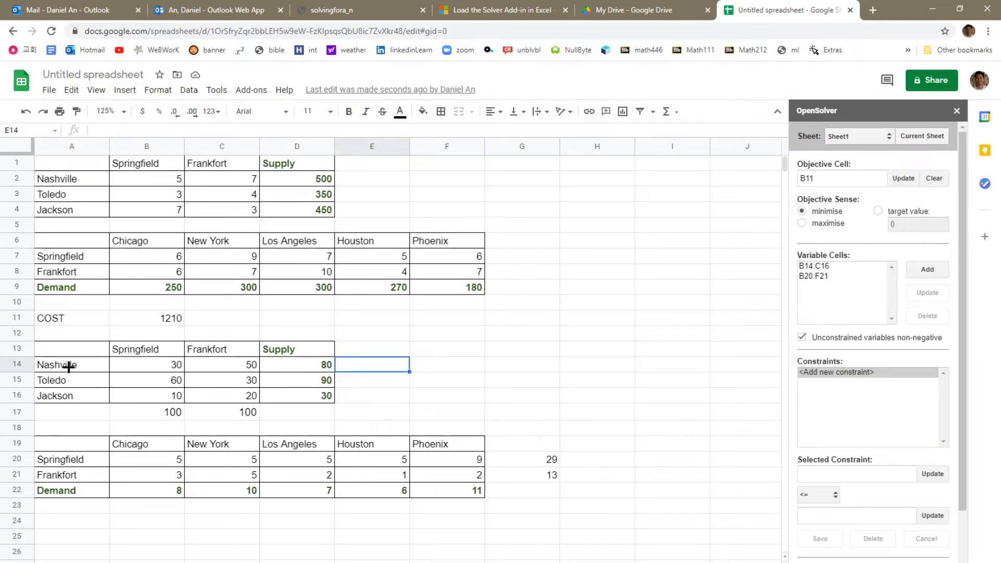
{"action": "left_click", "coordinate": [311, 366]}
{"action": "left_click_drag", "start_coordinate": [310, 366], "coordinate": [312, 398]}
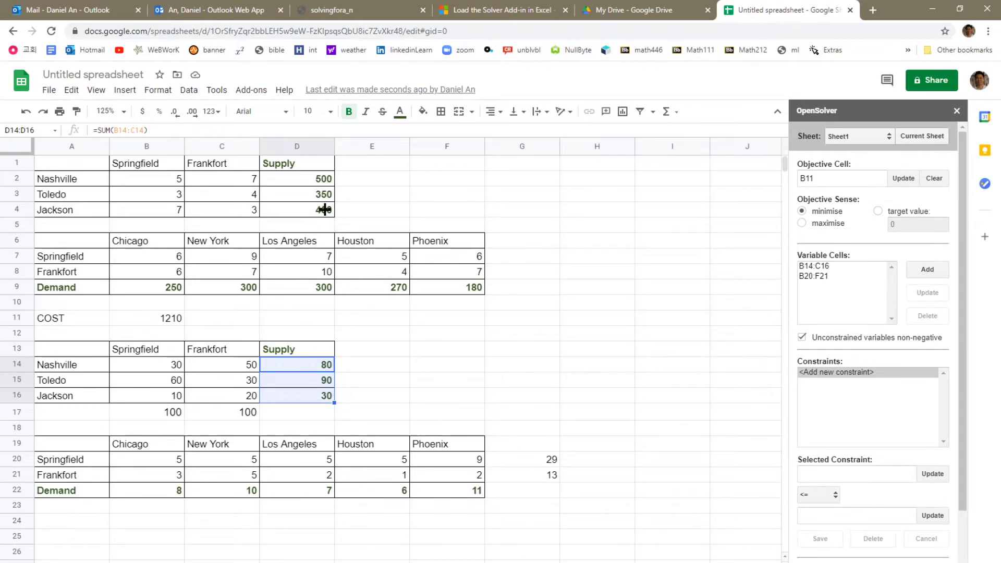
{"action": "left_click", "coordinate": [931, 473]}
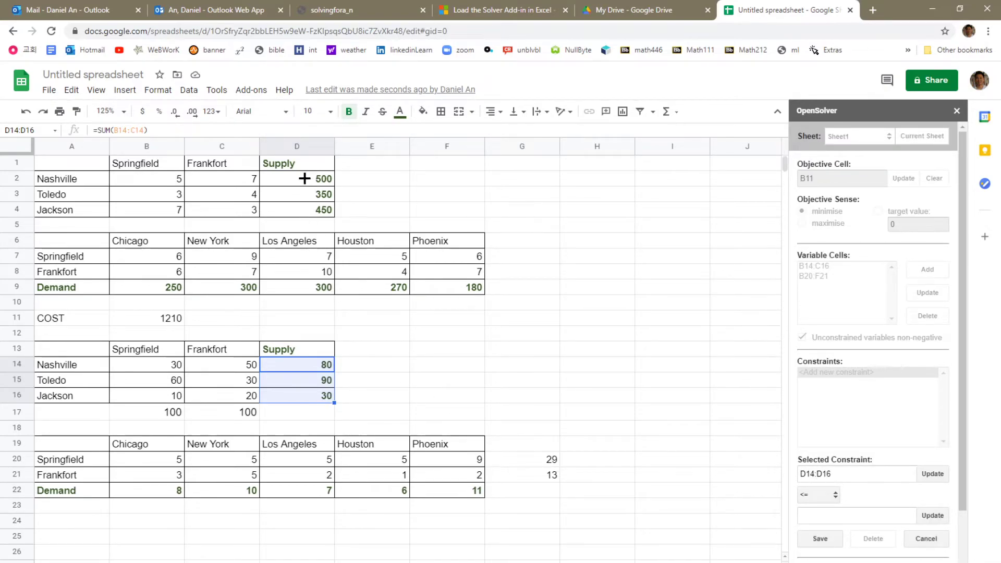
{"action": "left_click_drag", "start_coordinate": [304, 178], "coordinate": [306, 210]}
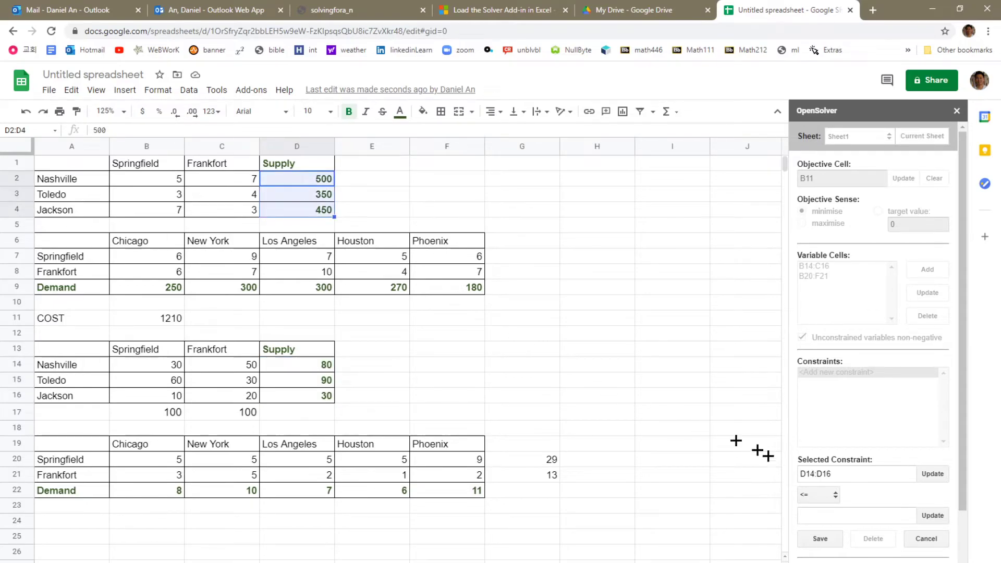
{"action": "left_click", "coordinate": [932, 515]}
{"action": "left_click", "coordinate": [820, 540]}
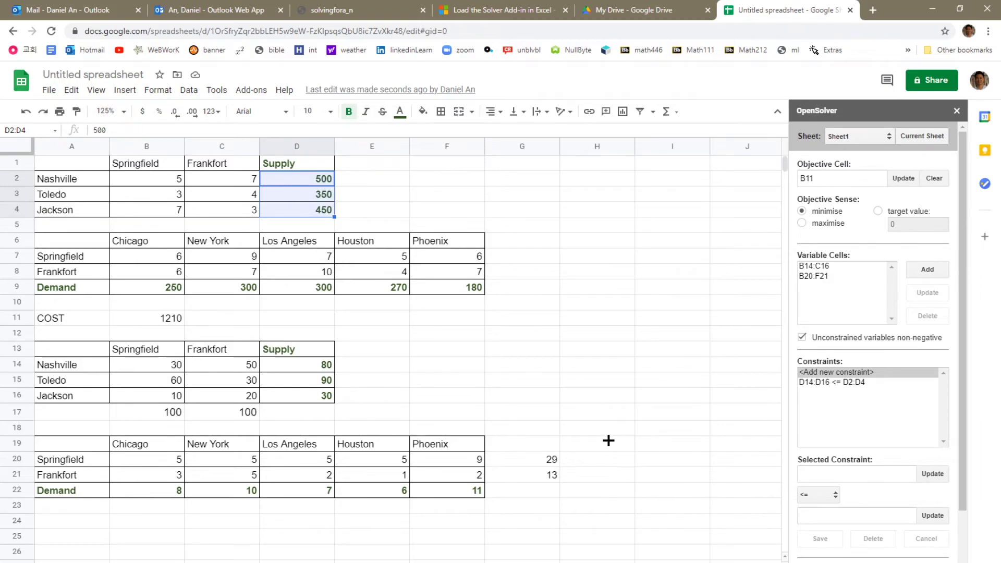
Add and save a warehouse balance constraint requiring inflows B17:C17 = outflows G20:G21.
{"action": "left_click", "coordinate": [145, 414]}
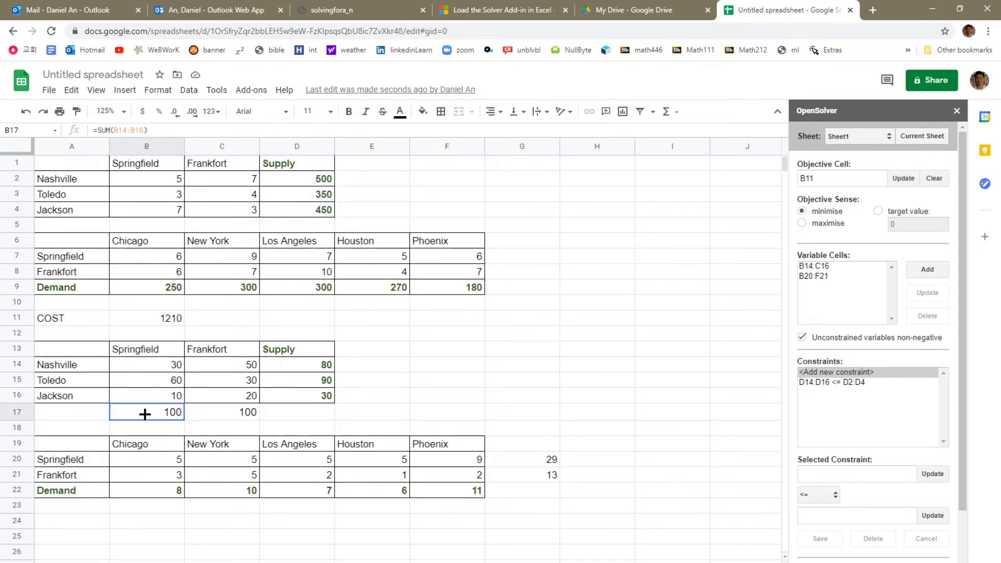
{"action": "left_click_drag", "start_coordinate": [181, 412], "coordinate": [212, 414]}
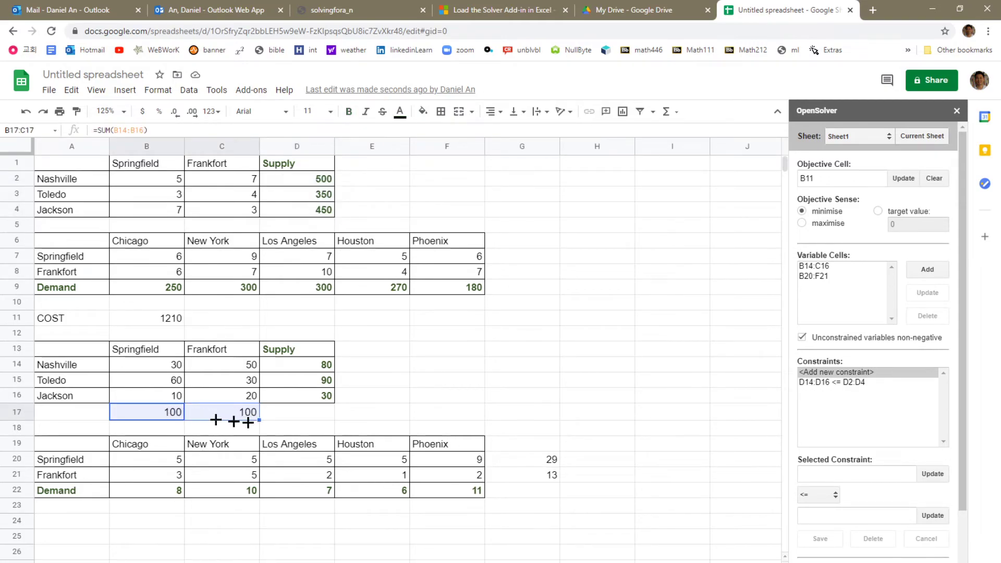
{"action": "left_click", "coordinate": [932, 474]}
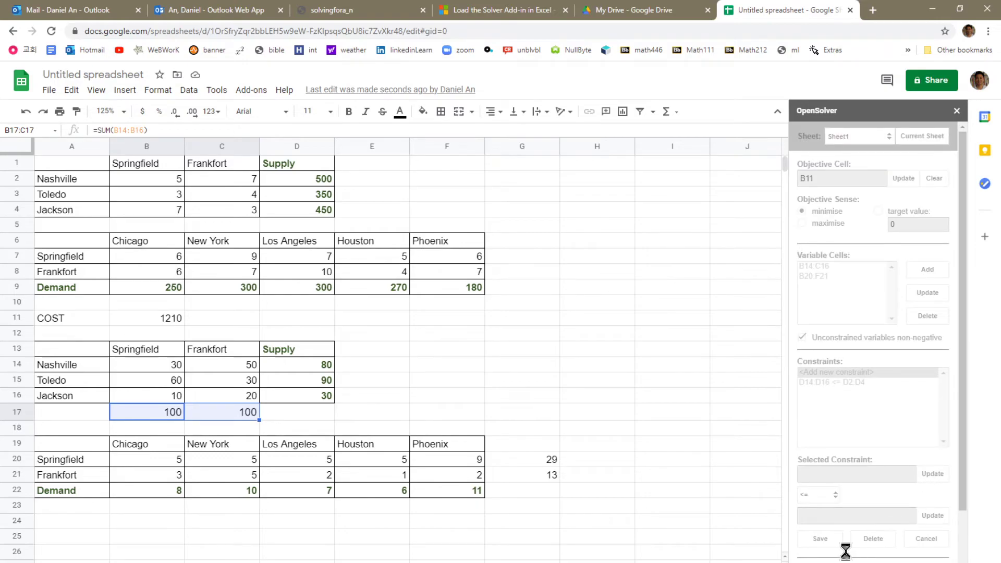
{"action": "left_click", "coordinate": [836, 496]}
{"action": "left_click", "coordinate": [813, 516]}
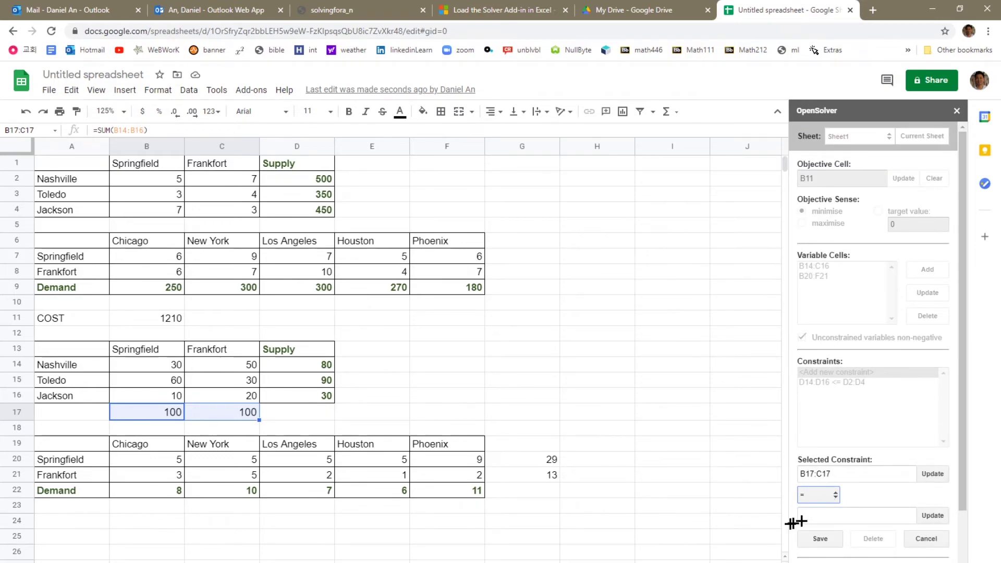
{"action": "left_click_drag", "start_coordinate": [540, 459], "coordinate": [538, 474]}
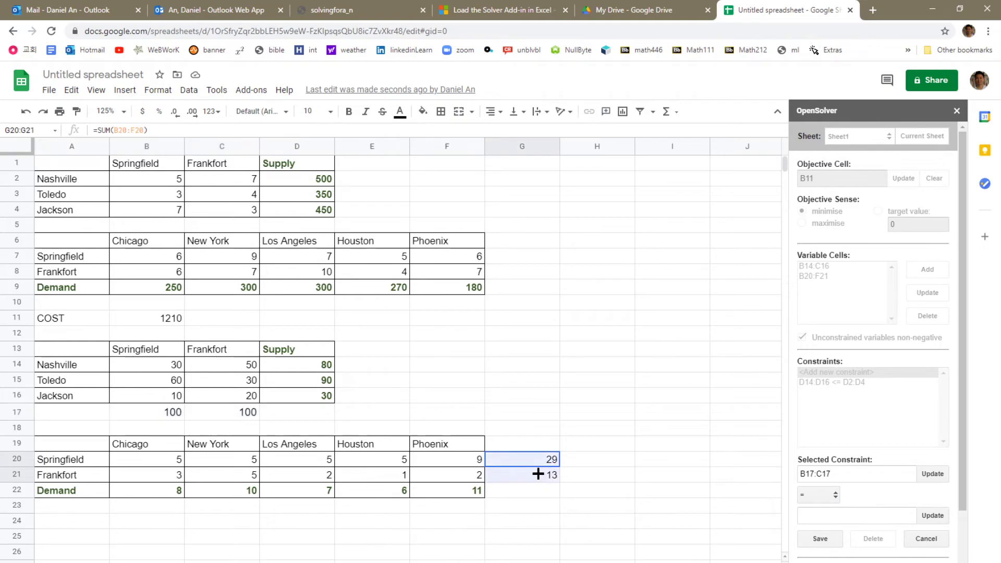
{"action": "left_click", "coordinate": [931, 515]}
{"action": "left_click", "coordinate": [823, 545]}
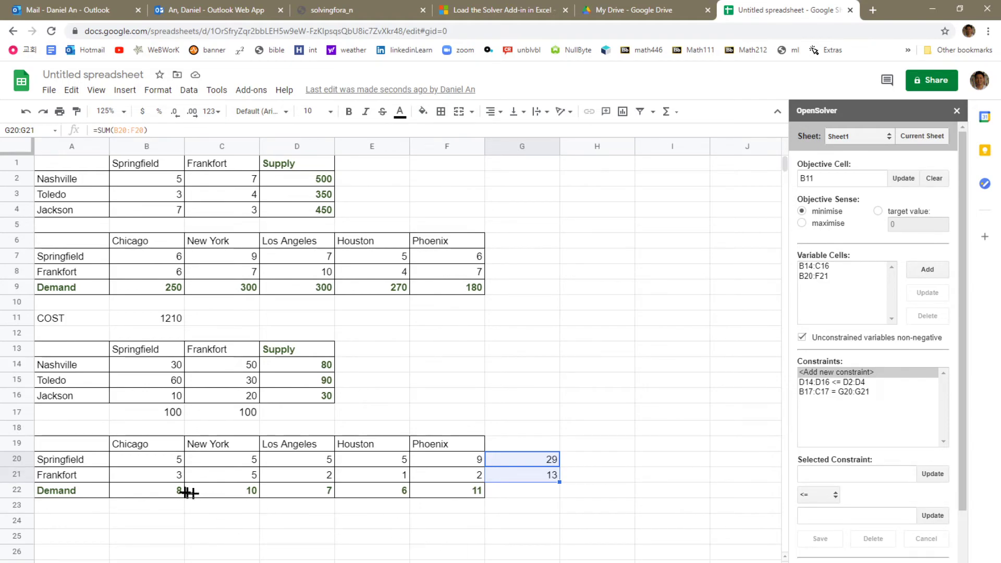
Add and save a demand constraint requiring B22:F22 = B9:F9.
{"action": "left_click_drag", "start_coordinate": [137, 489], "coordinate": [455, 495]}
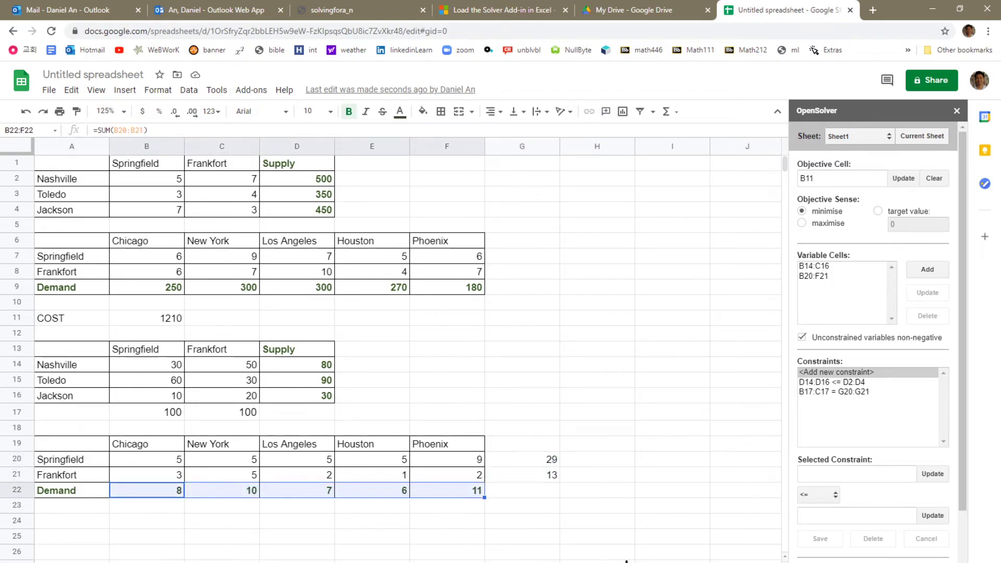
{"action": "left_click", "coordinate": [941, 473]}
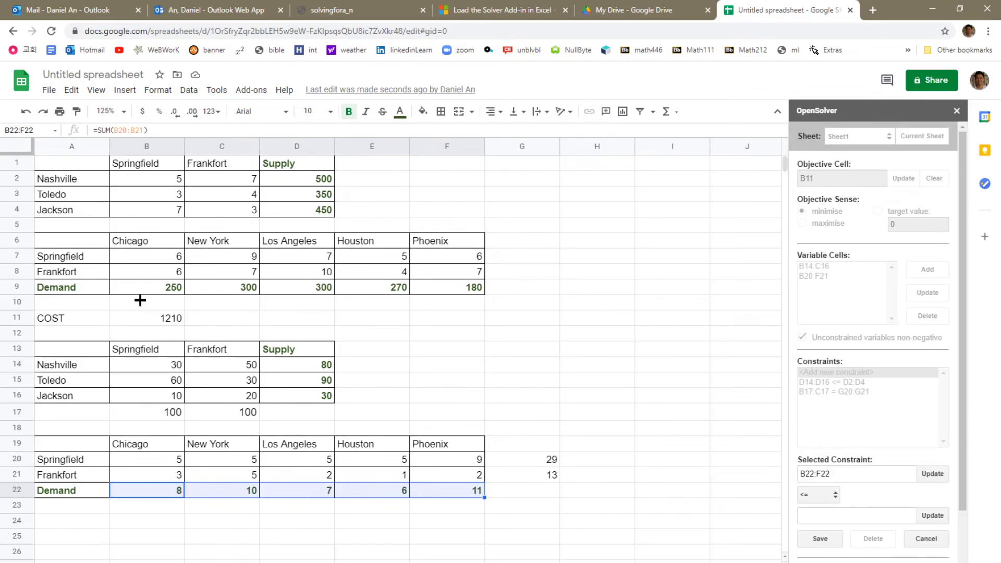
{"action": "left_click_drag", "start_coordinate": [149, 288], "coordinate": [437, 289]}
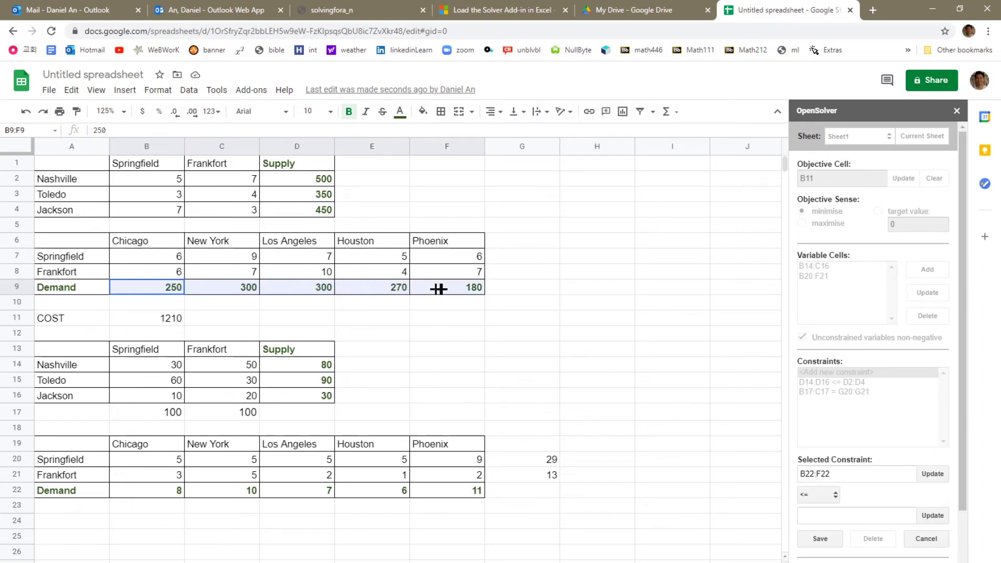
{"action": "left_click", "coordinate": [933, 515]}
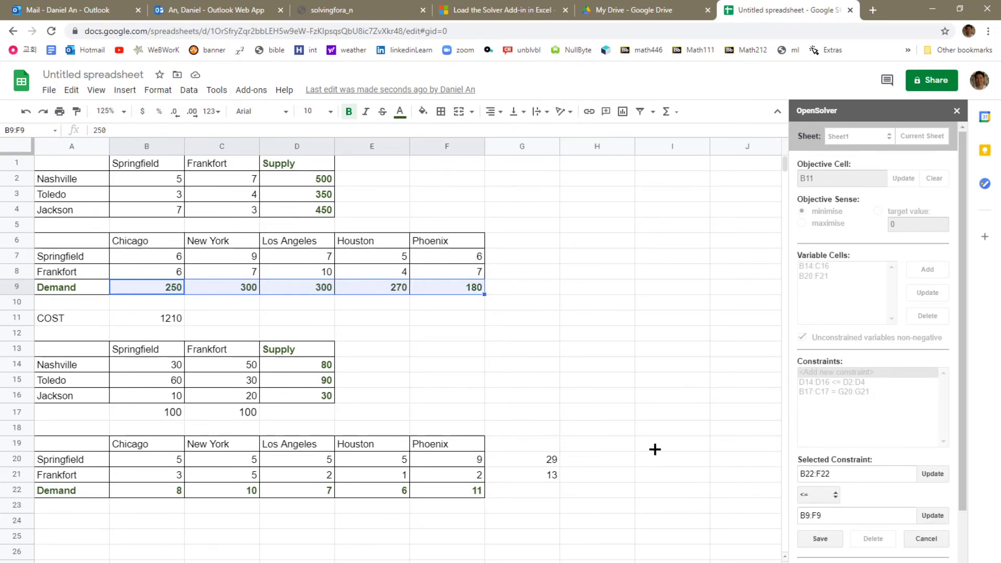
{"action": "left_click", "coordinate": [834, 495]}
{"action": "left_click", "coordinate": [814, 515]}
{"action": "left_click", "coordinate": [821, 538]}
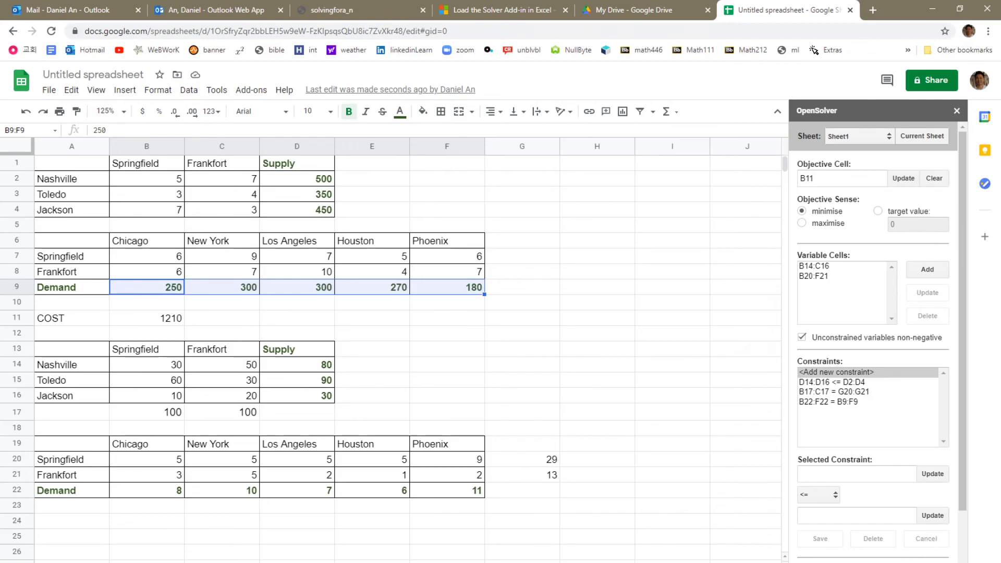
Solve the model with the Google Linear Solver and inspect the Springfield–Houston shipment in E20 and the total cost in B11.
{"action": "scroll", "coordinate": [931, 525], "scroll_direction": "down", "scroll_amount": 1}
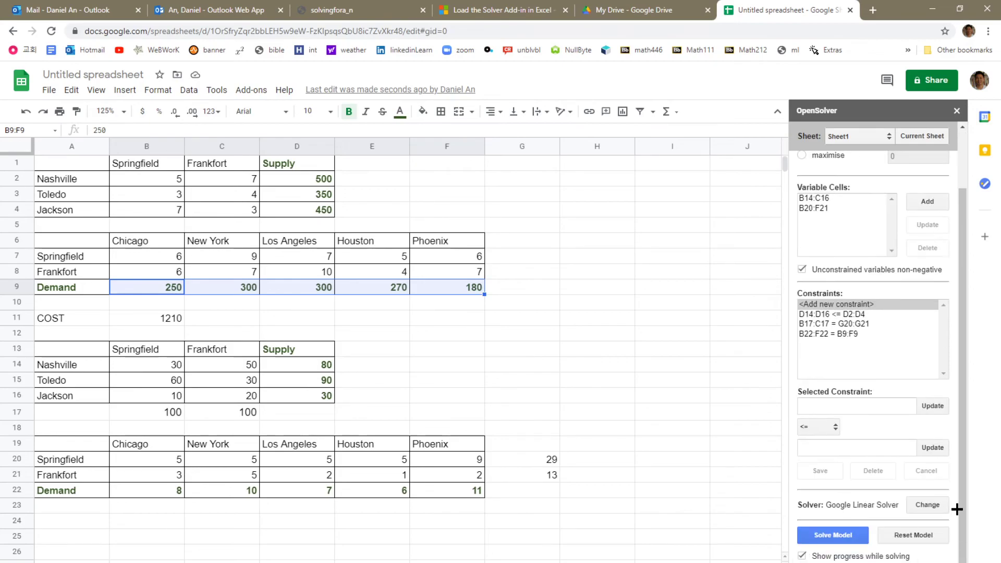
{"action": "left_click", "coordinate": [829, 535]}
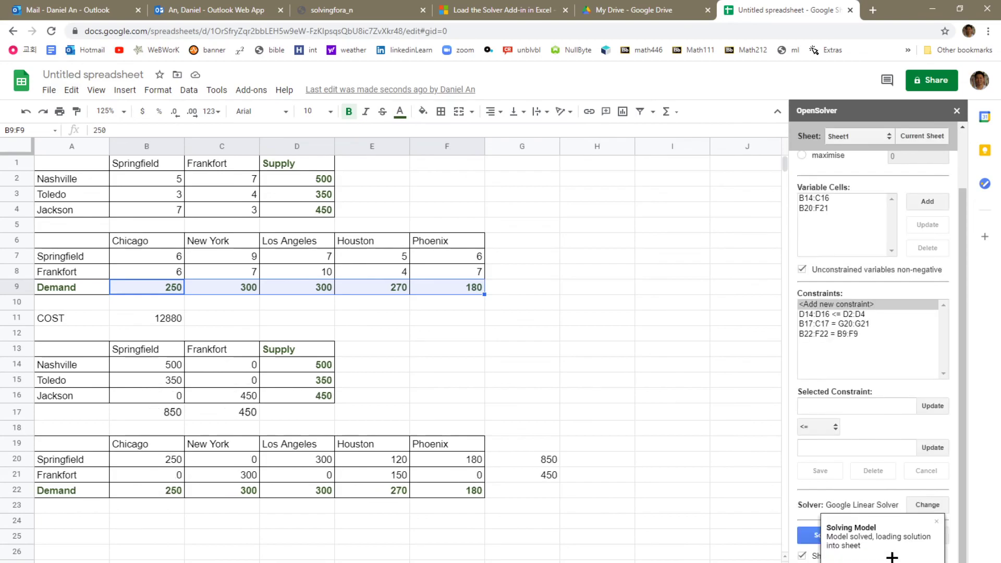
{"action": "left_click", "coordinate": [309, 522]}
{"action": "left_click", "coordinate": [378, 459]}
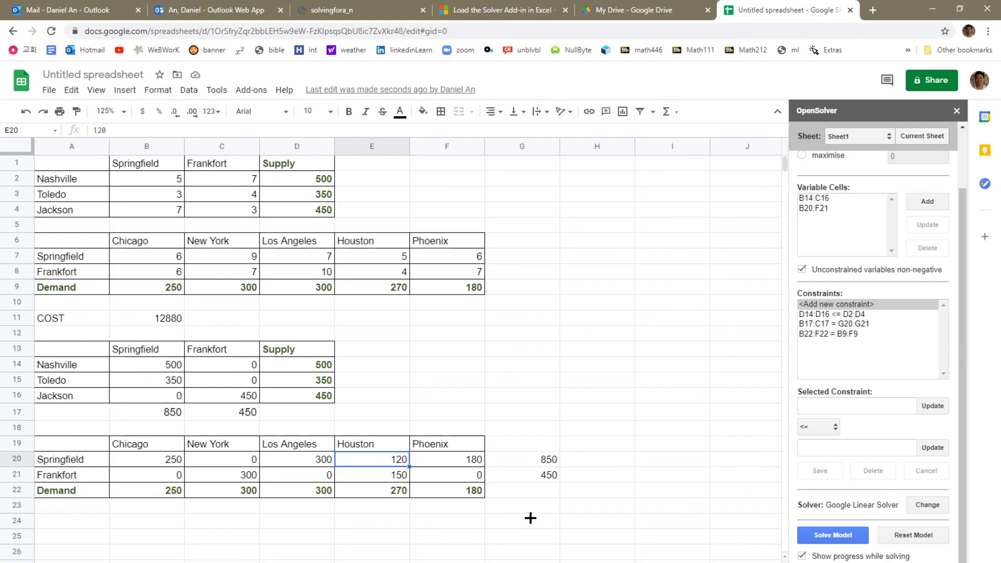
{"action": "left_click", "coordinate": [139, 317]}
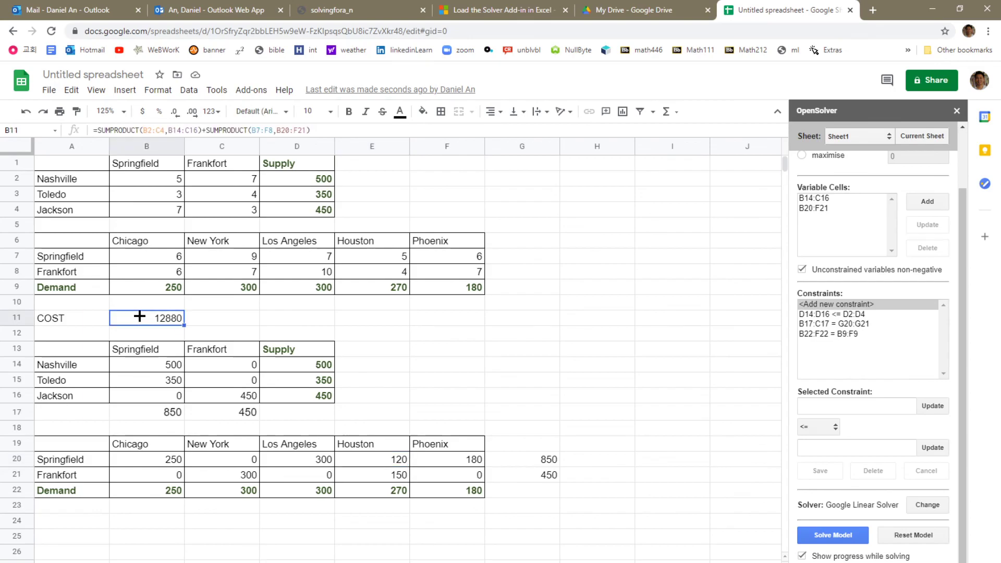